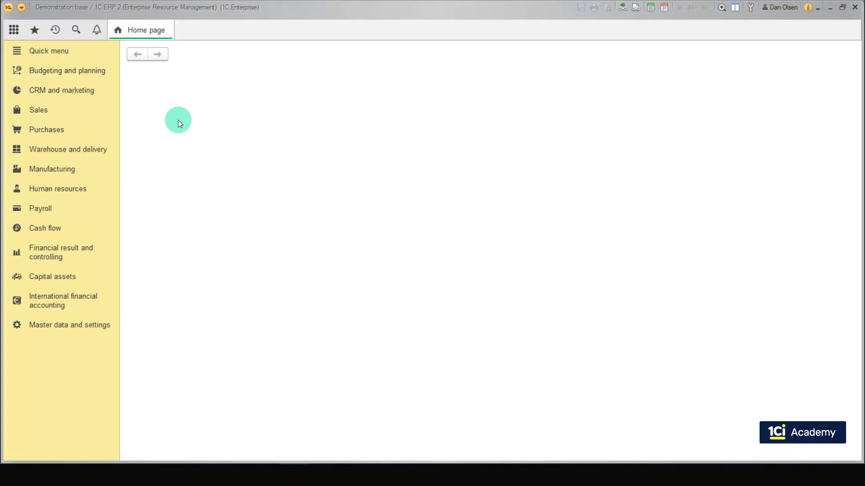
# - Go to Master data and settings > Manufacturing and expand the Repairs settings
pyautogui.click(100, 325)
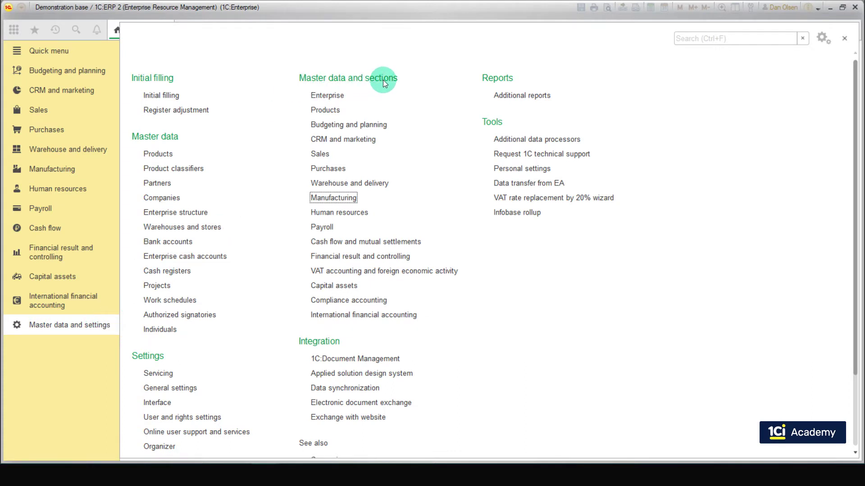
pyautogui.click(322, 196)
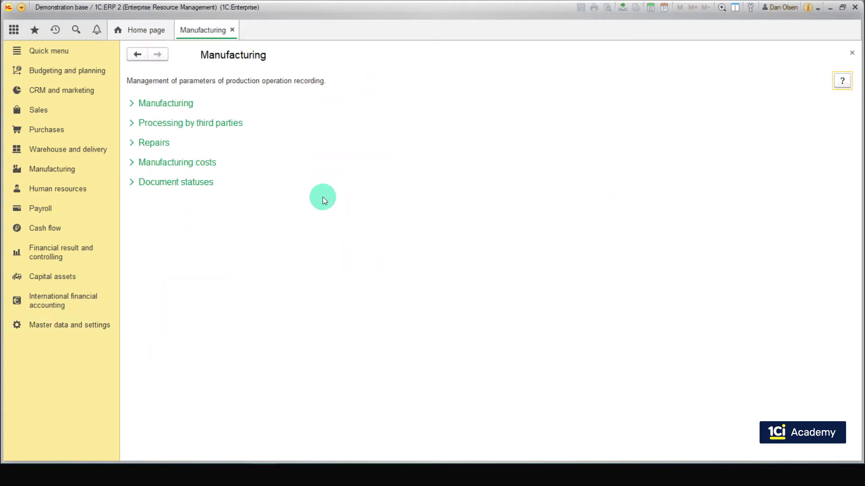
pyautogui.click(177, 145)
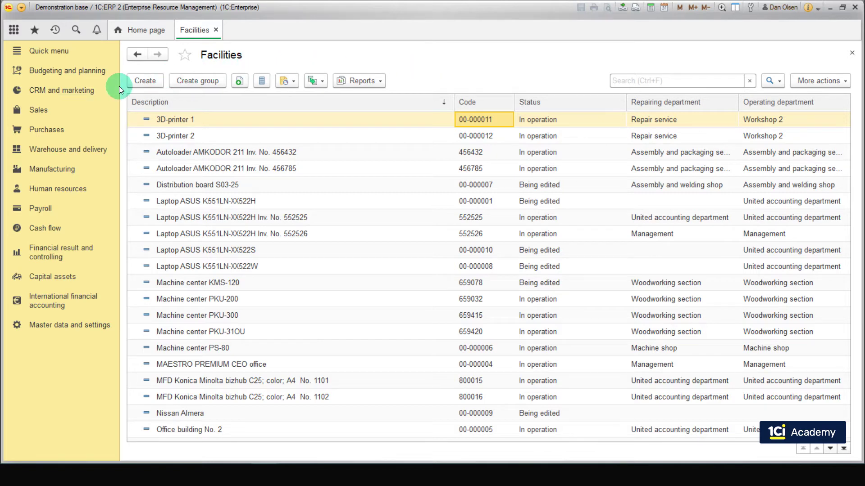
# - Open the 3D-printer 1 facility card from the Manufacturing Facilities list
pyautogui.click(44, 175)
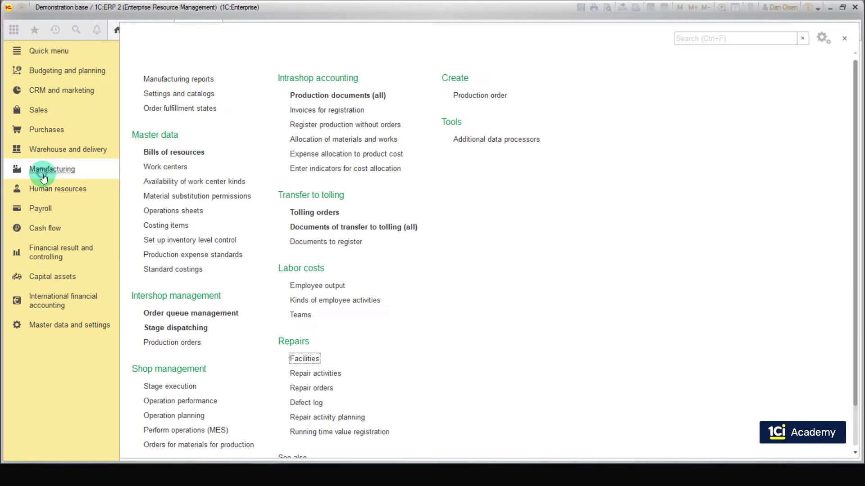
pyautogui.click(304, 359)
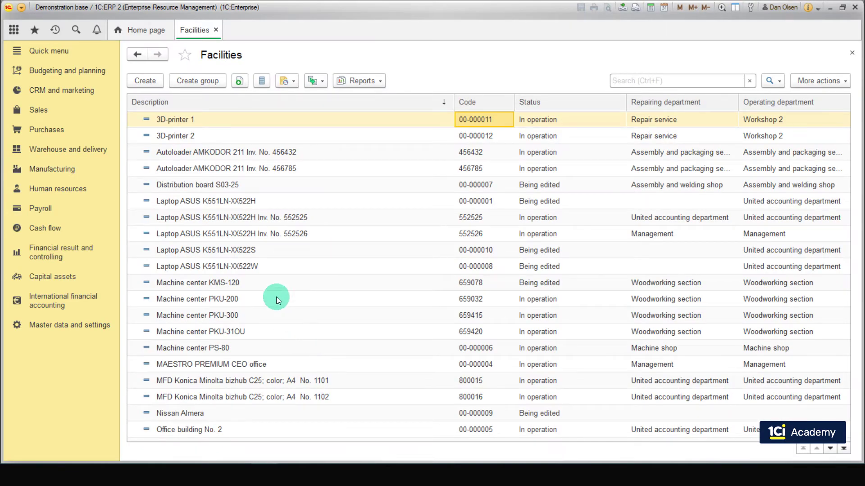
pyautogui.doubleClick(244, 125)
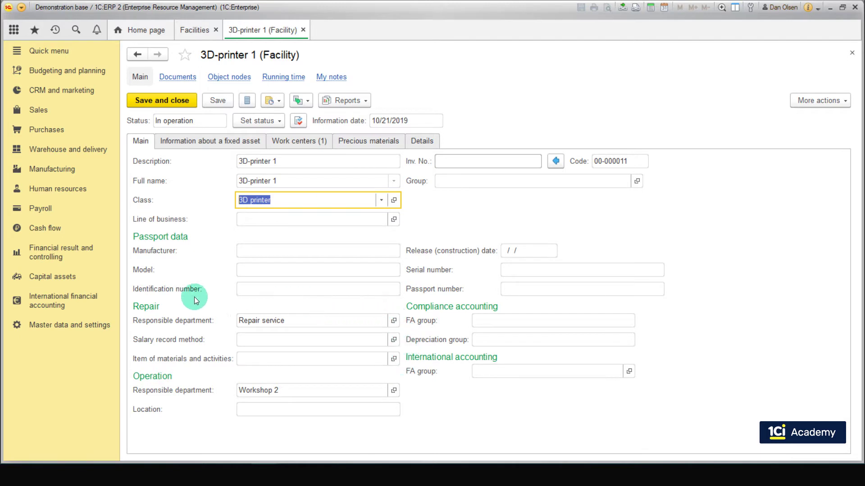
pyautogui.press('Tab')
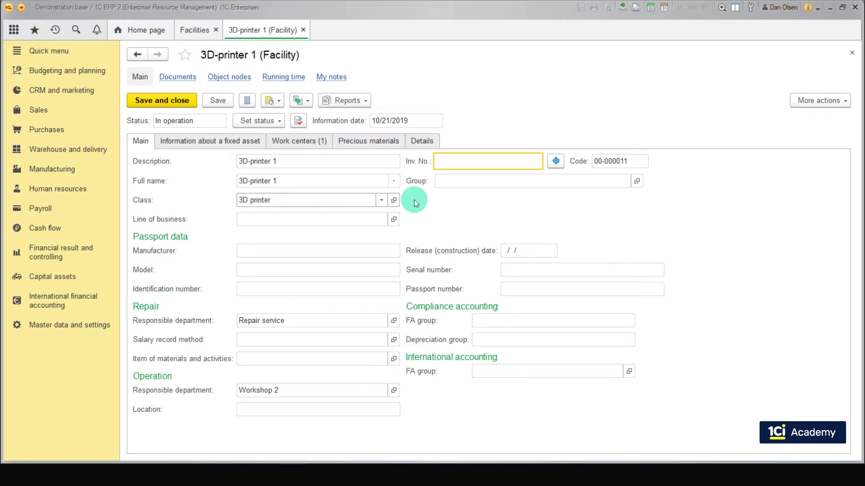
# - Show 3D-printer 1's Work centers tab, which lists work center 3D printer 1
pyautogui.click(303, 142)
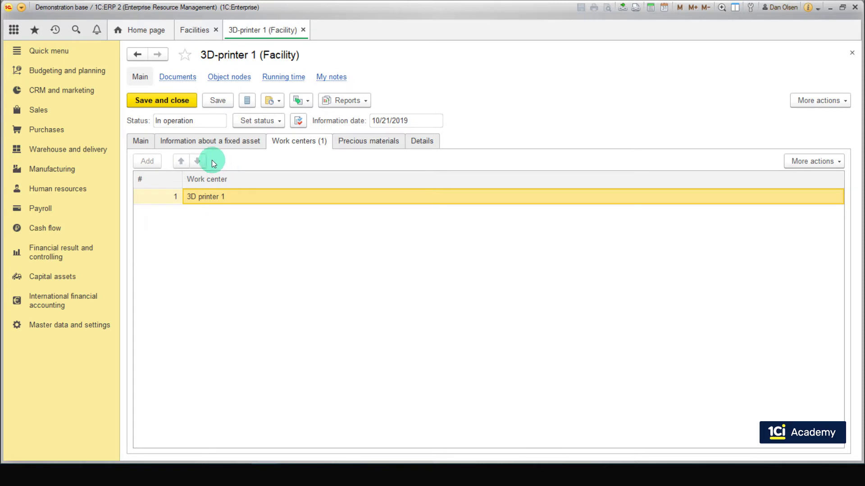
# - Create a running time registration for 3D-printer 1's Working hours from References for registration
pyautogui.click(78, 175)
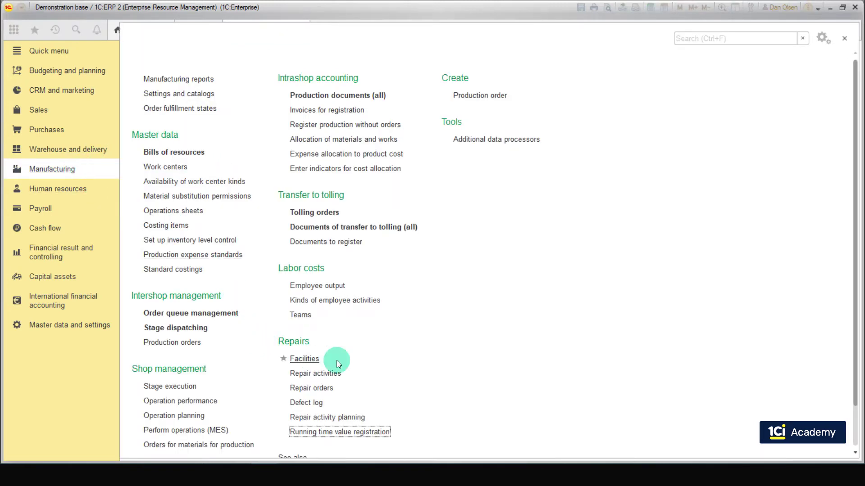
pyautogui.click(337, 433)
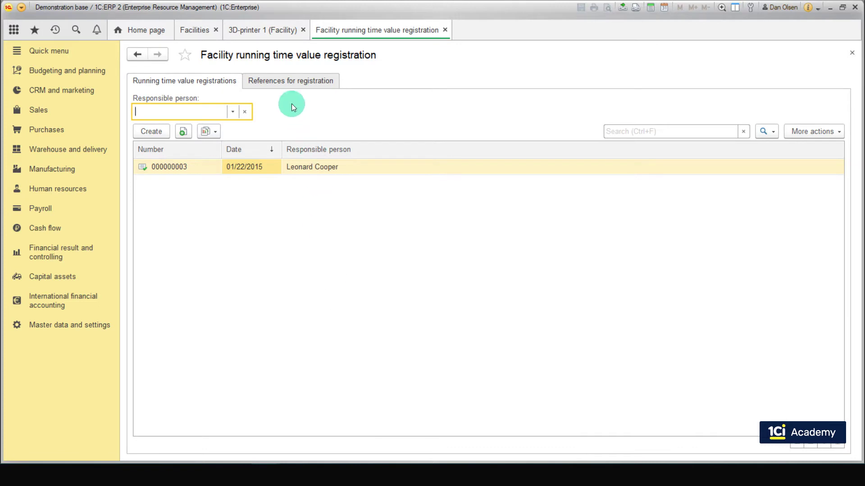
pyautogui.click(285, 83)
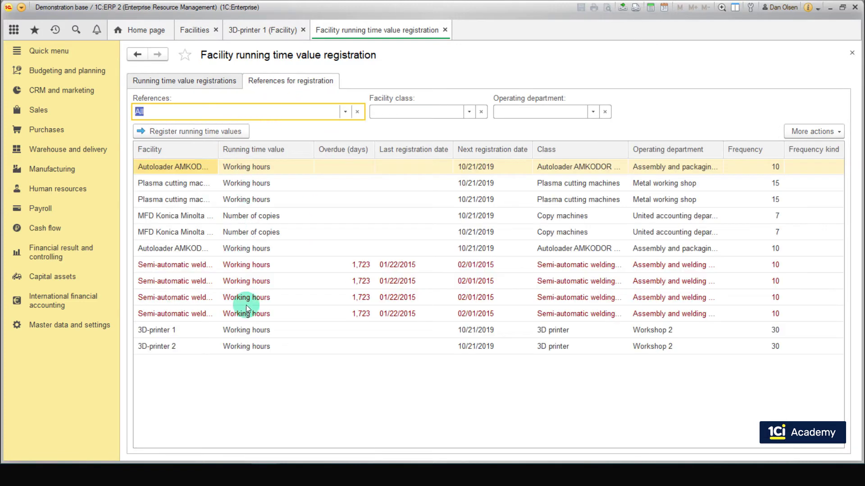
pyautogui.click(237, 335)
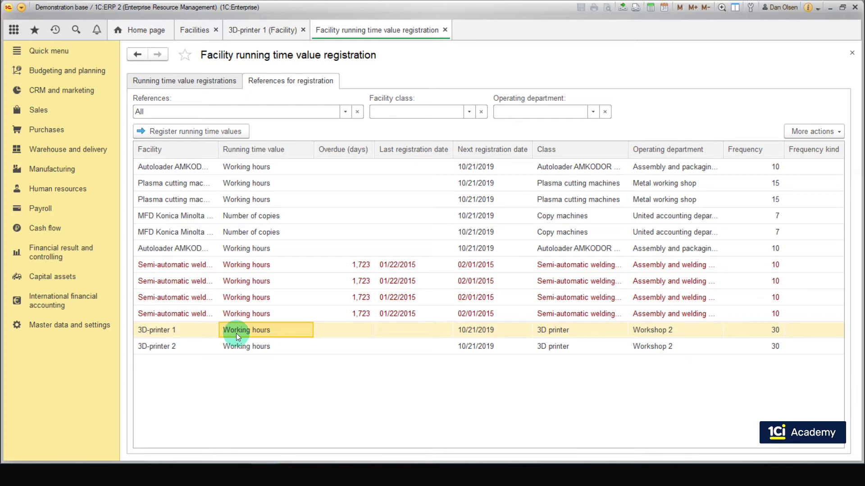
pyautogui.click(203, 131)
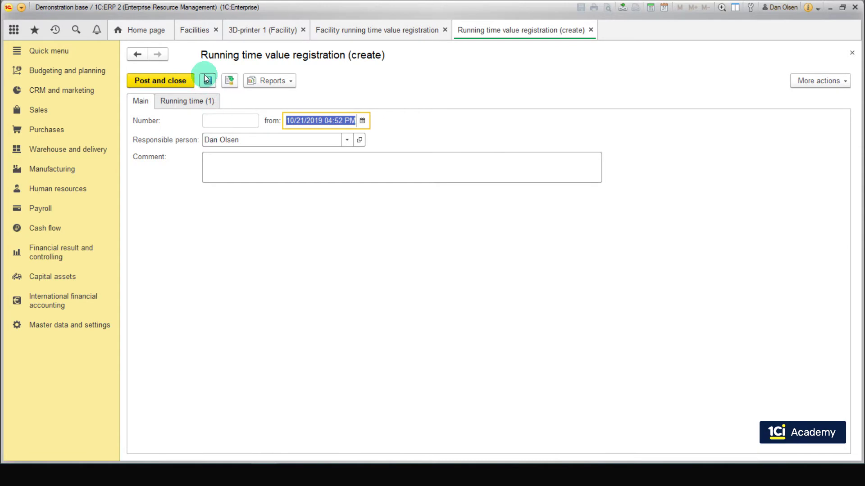
pyautogui.click(211, 101)
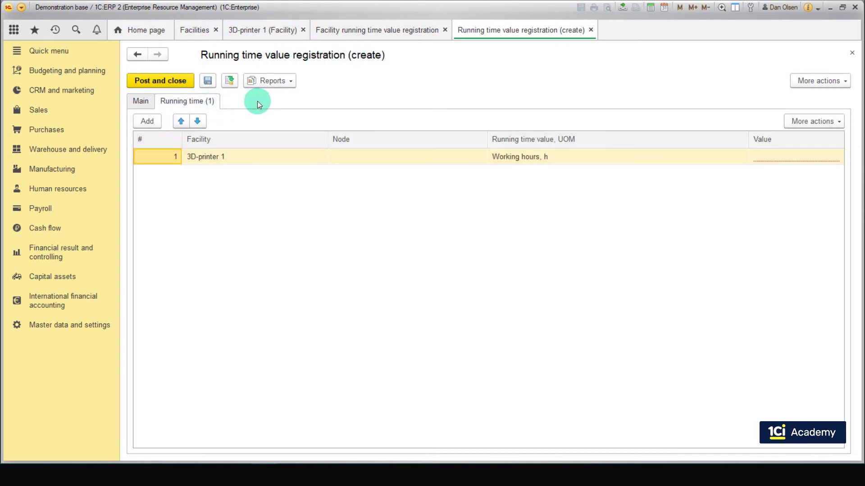
# - Close the new running time registration and its list, then open the Manufacturing defect log
pyautogui.middleClick(520, 38)
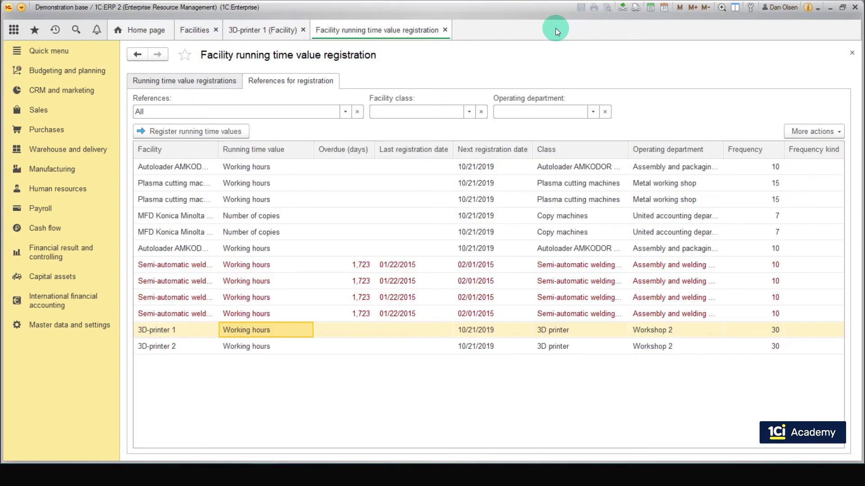
pyautogui.click(445, 30)
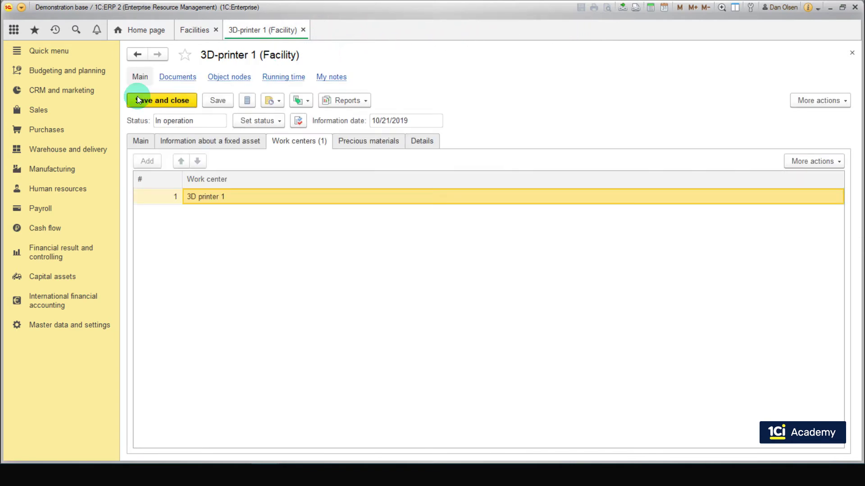
pyautogui.click(75, 171)
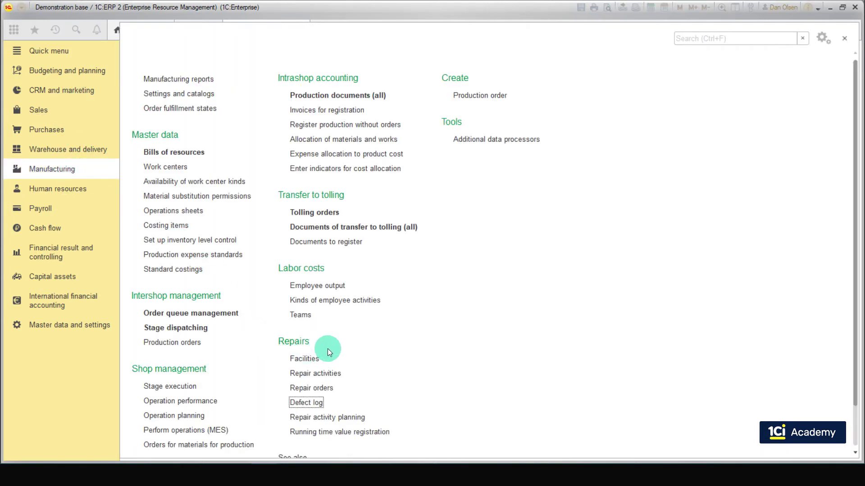
pyautogui.click(307, 402)
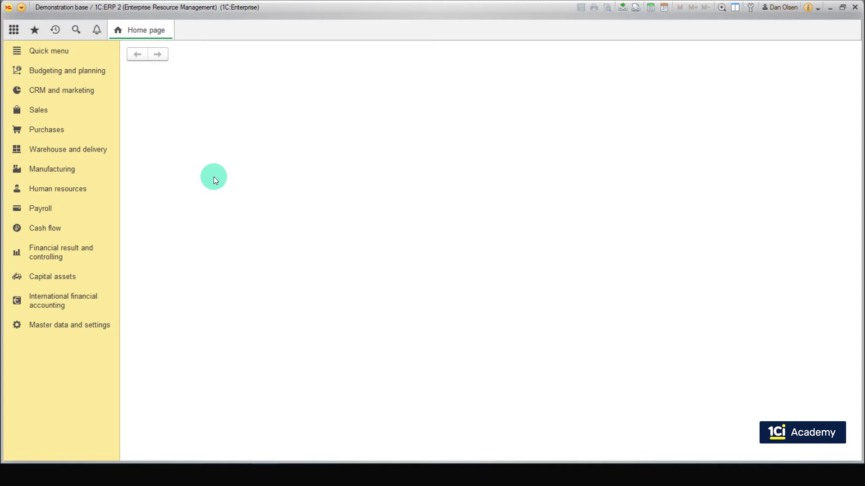
# - Open the 3D printer class from Manufacturing's Facility classes catalog
pyautogui.click(83, 173)
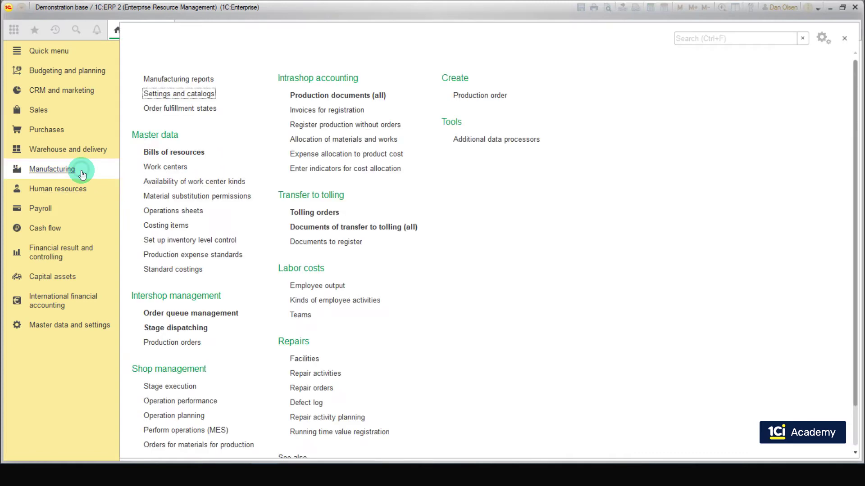
pyautogui.click(157, 94)
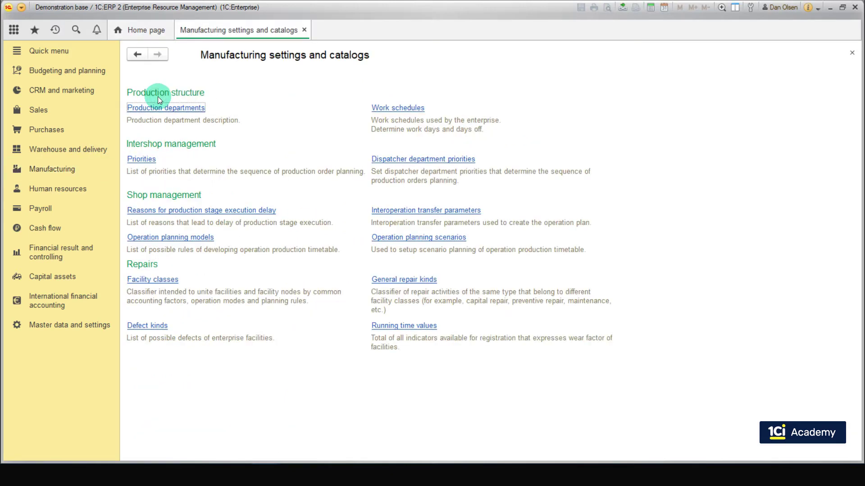
pyautogui.click(162, 280)
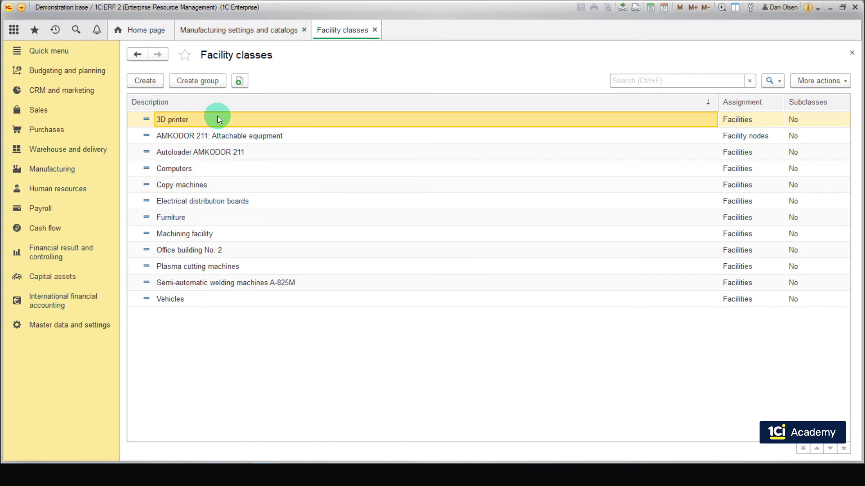
pyautogui.doubleClick(216, 118)
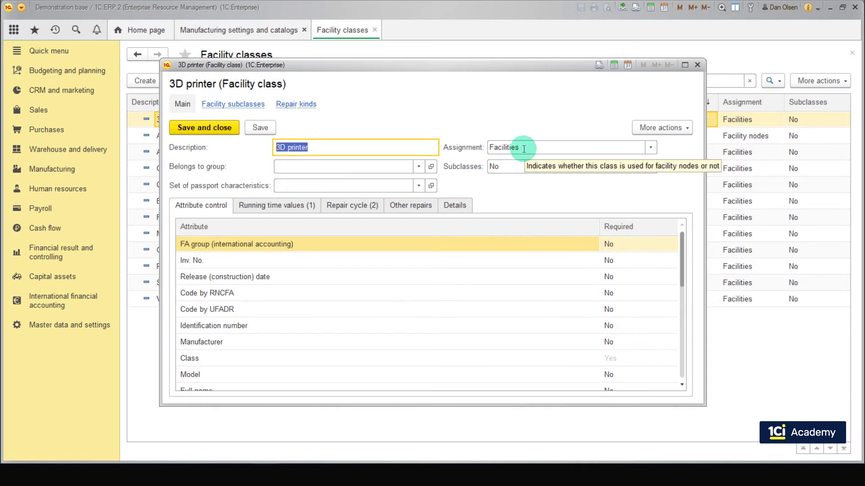
# - Review the class's working-hours running time settings (30-day registration frequency) and its repair cycle
pyautogui.moveTo(512, 167)
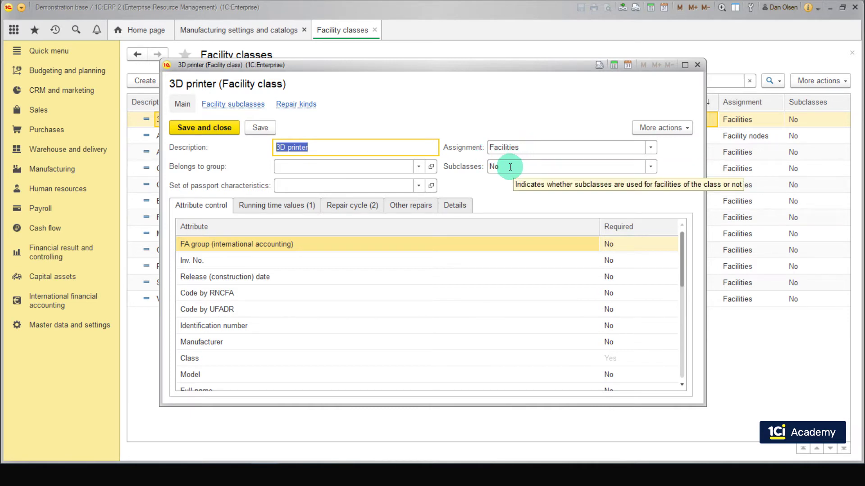
pyautogui.click(299, 207)
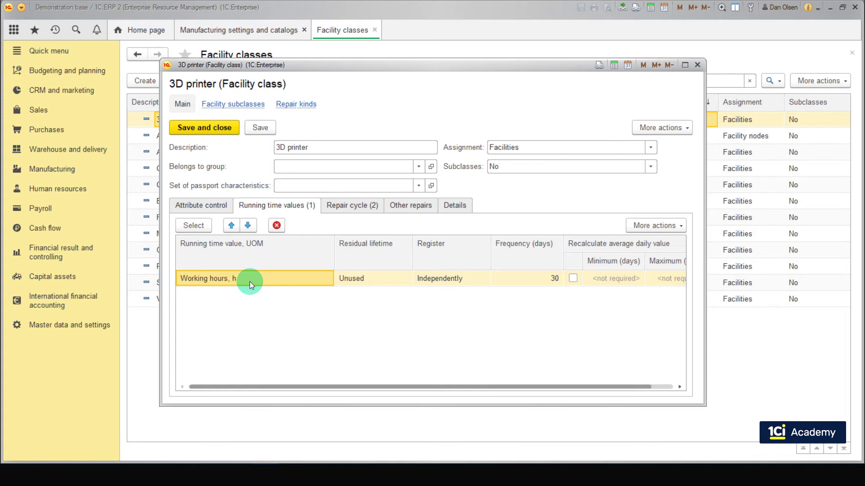
pyautogui.click(345, 282)
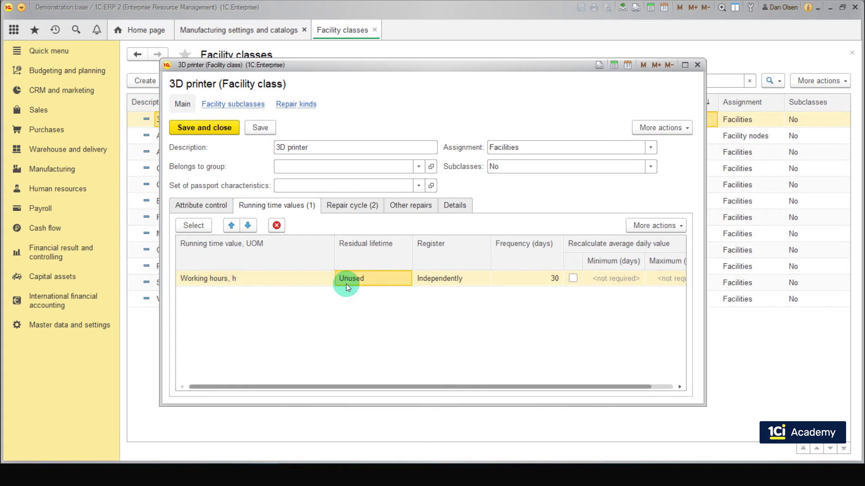
pyautogui.click(420, 282)
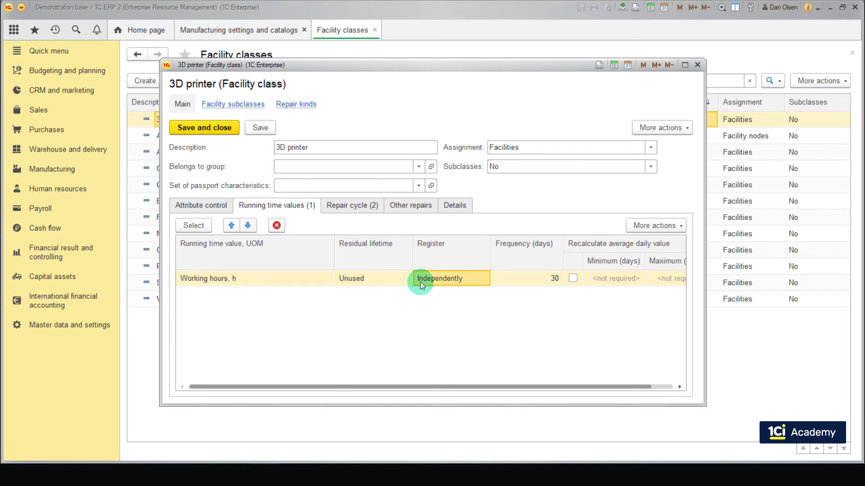
pyautogui.click(504, 279)
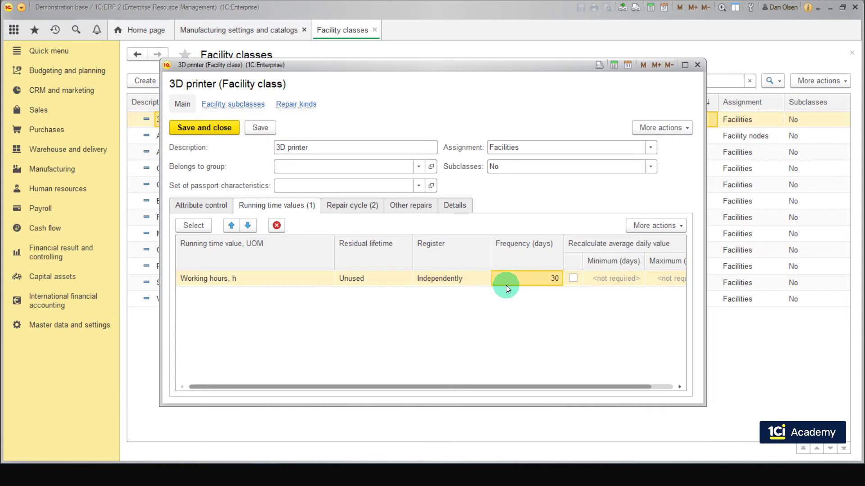
pyautogui.click(287, 299)
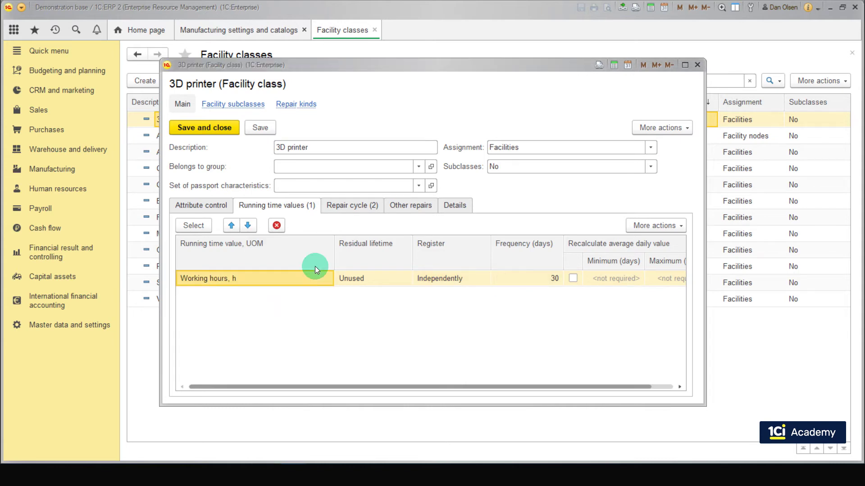
pyautogui.click(352, 207)
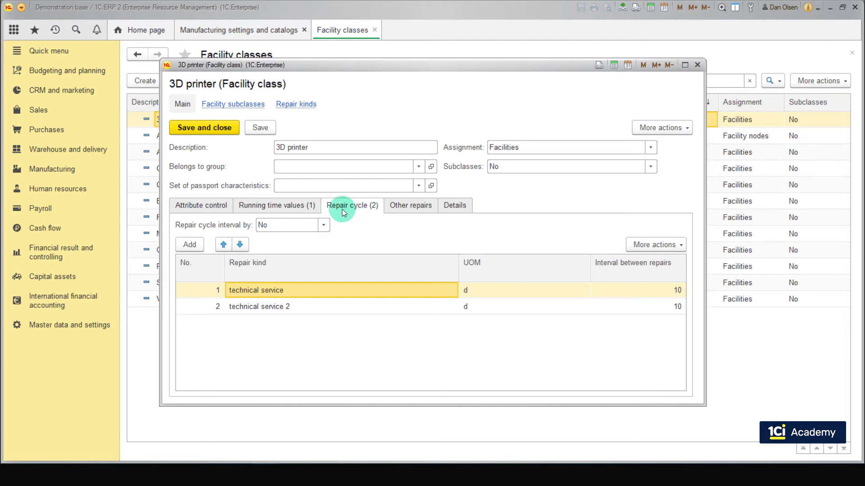
# - Set the repair cycle interval basis to No; confirm both technical services recur every 10 days
pyautogui.click(323, 224)
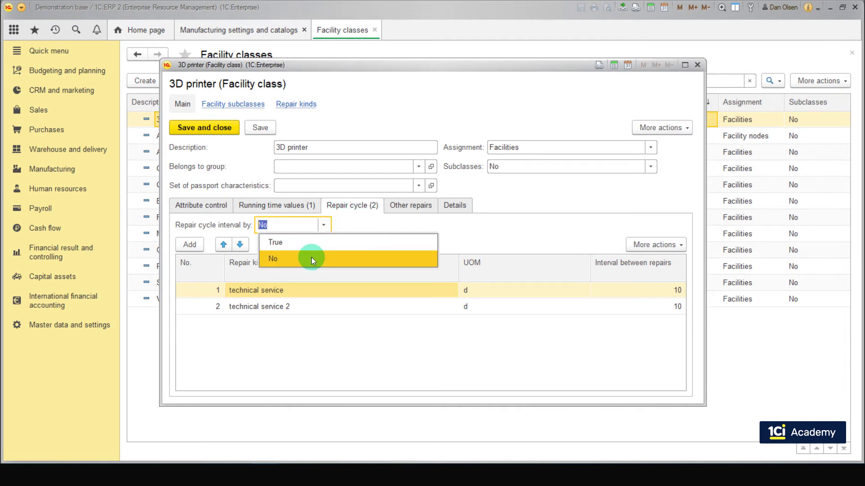
pyautogui.click(312, 258)
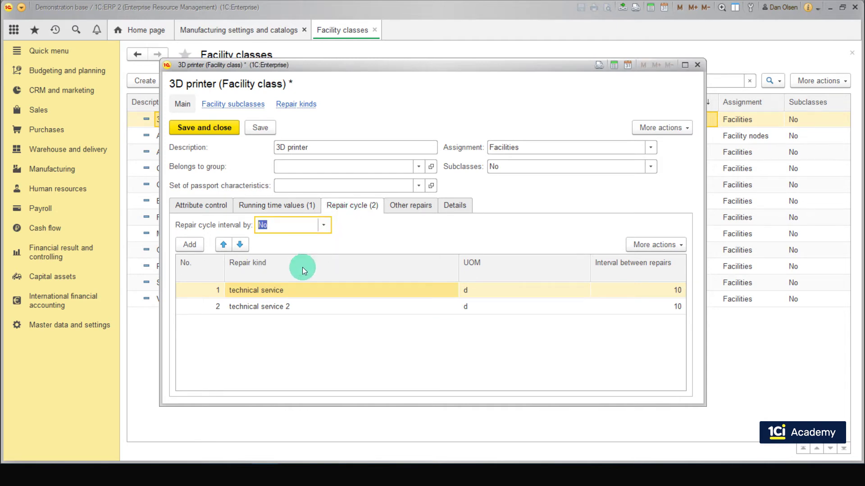
pyautogui.click(320, 291)
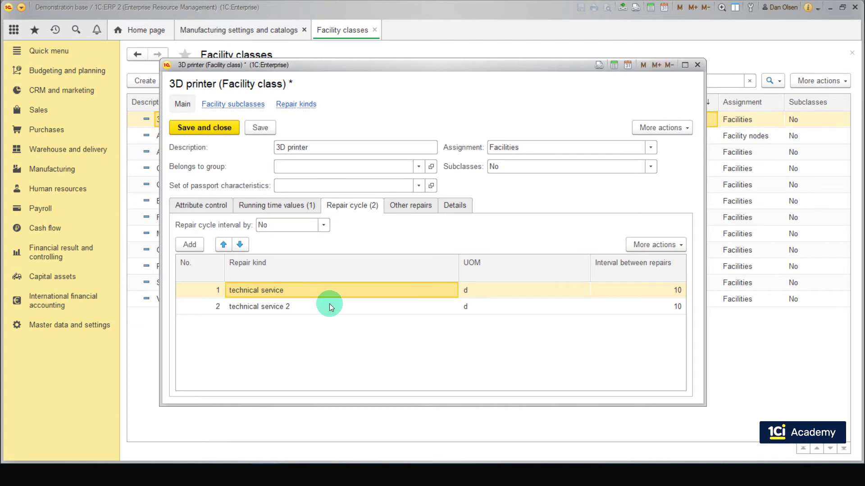
pyautogui.click(512, 295)
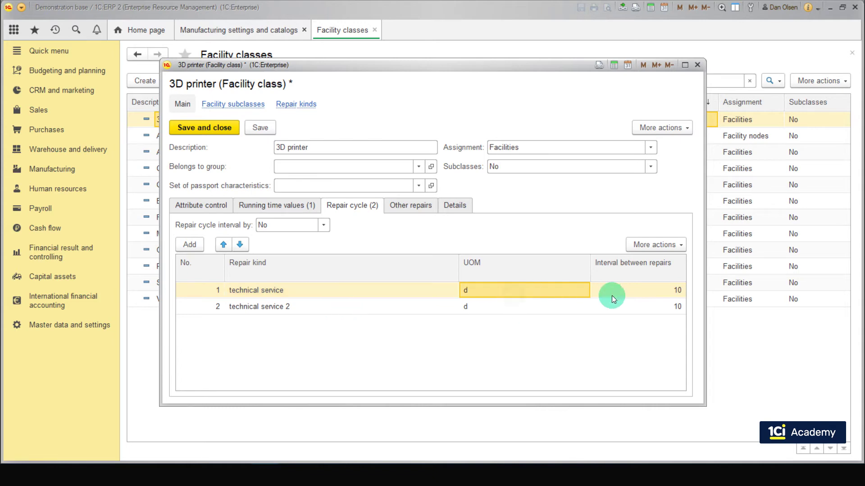
pyautogui.click(628, 295)
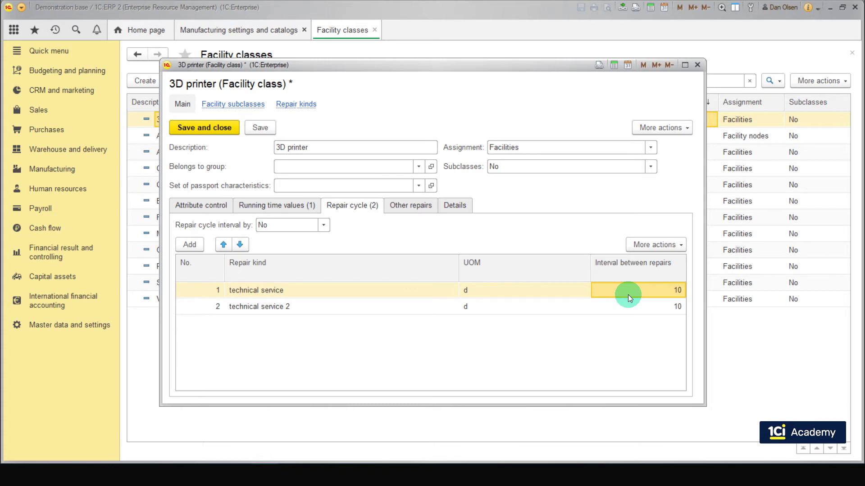
pyautogui.click(396, 312)
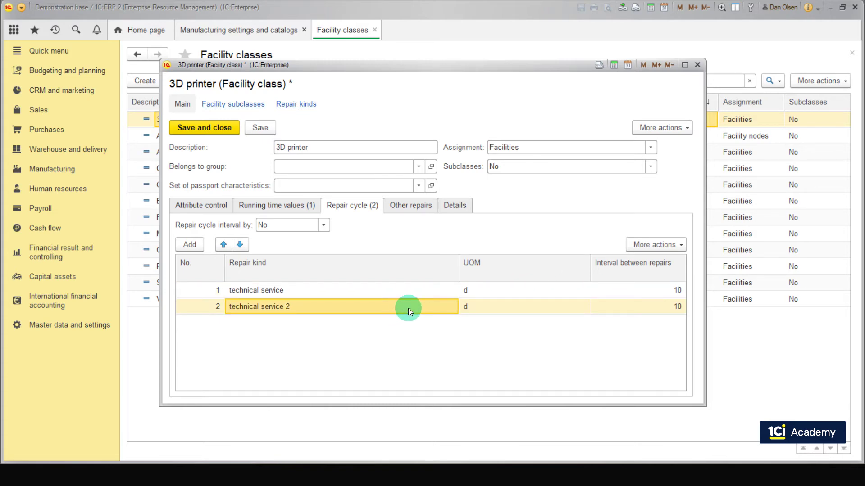
pyautogui.click(468, 308)
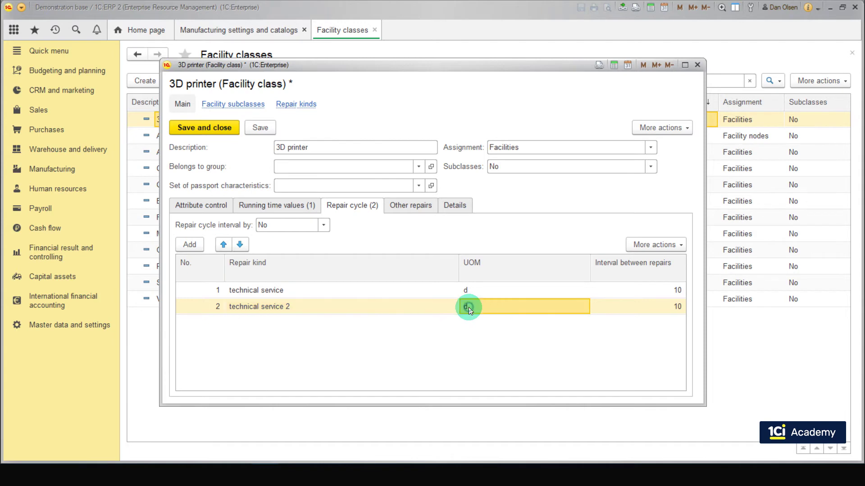
pyautogui.click(620, 312)
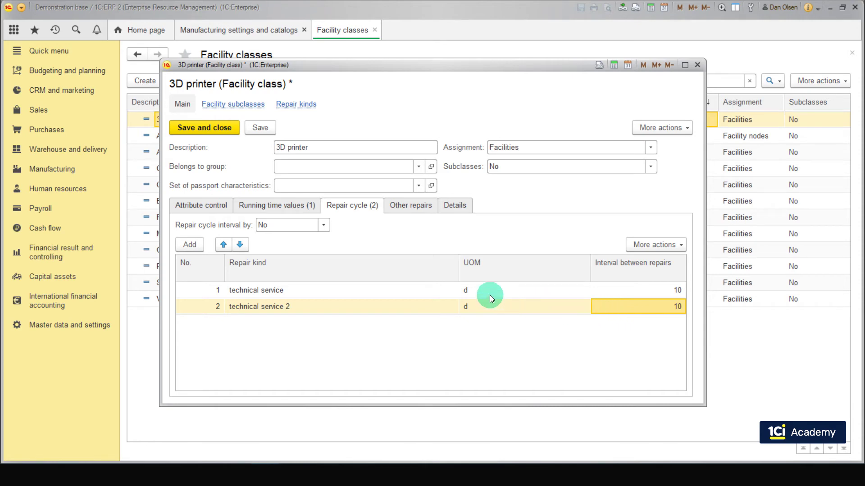
pyautogui.click(448, 290)
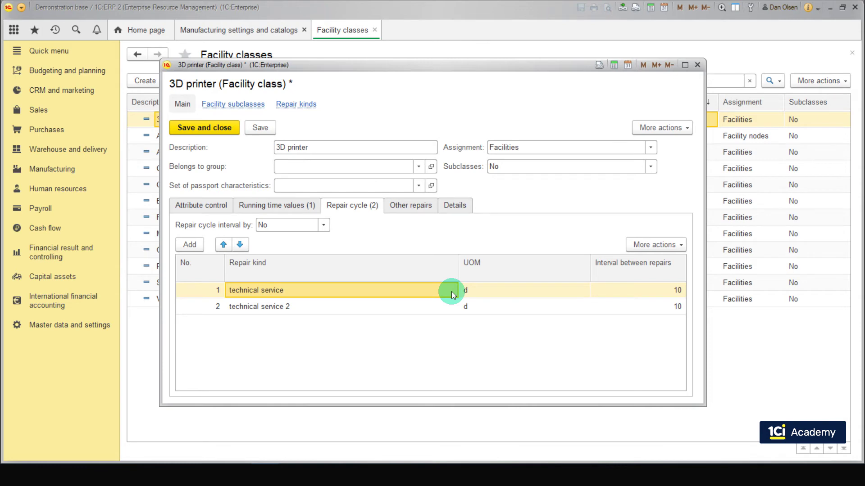
pyautogui.click(451, 291)
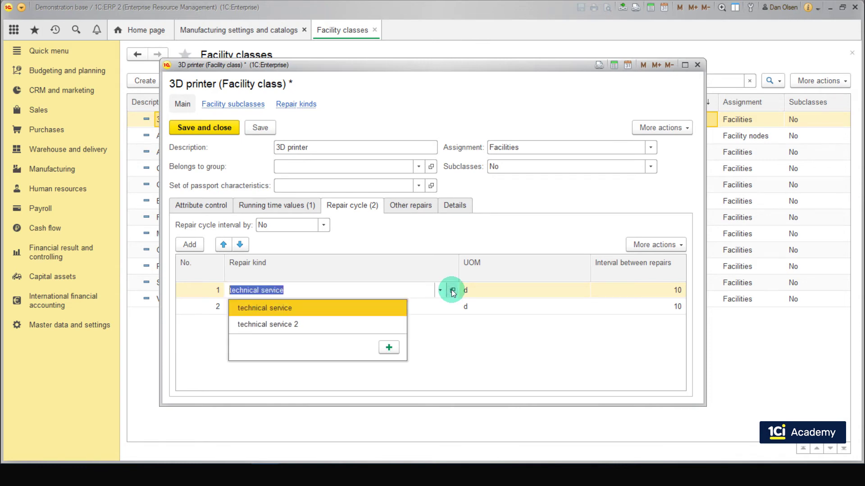
pyautogui.click(451, 289)
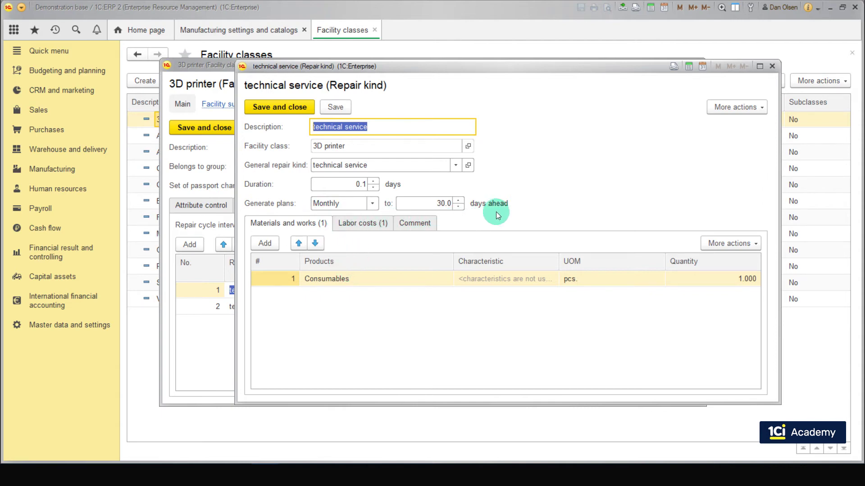
pyautogui.click(345, 278)
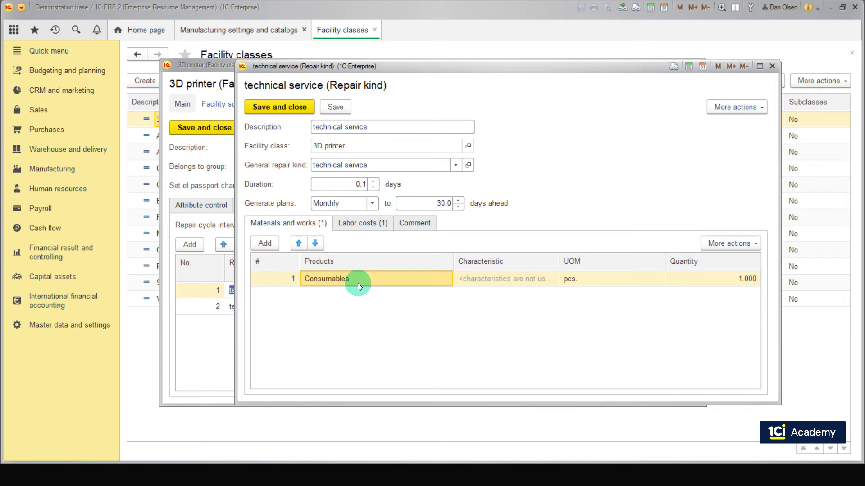
pyautogui.click(680, 280)
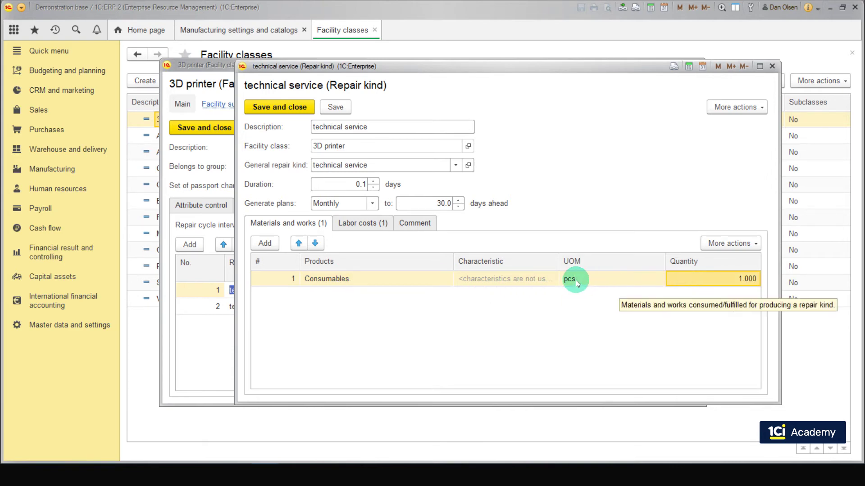
pyautogui.click(351, 230)
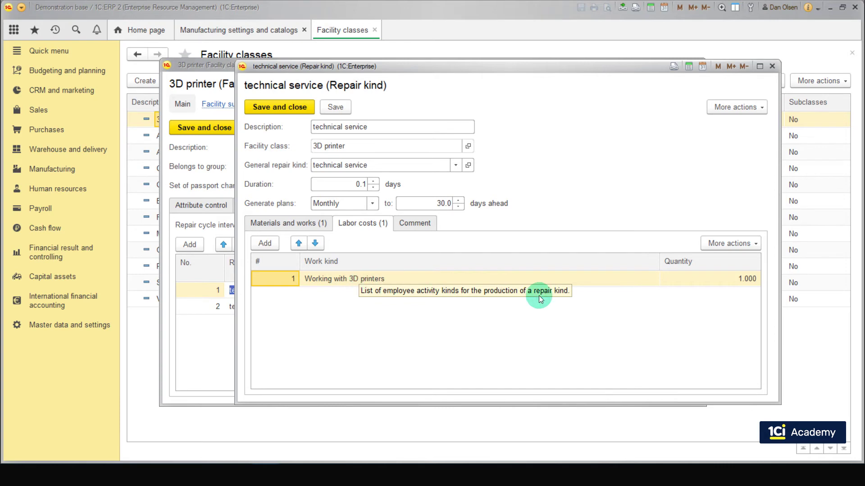
pyautogui.click(674, 280)
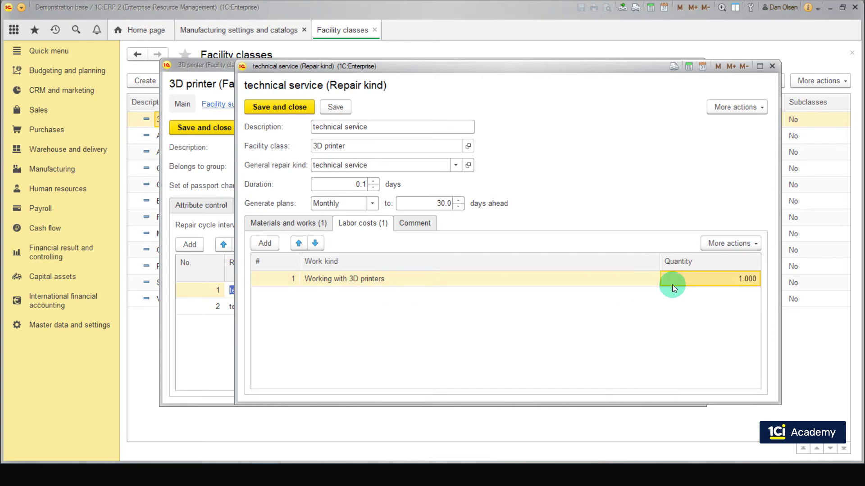
pyautogui.click(282, 107)
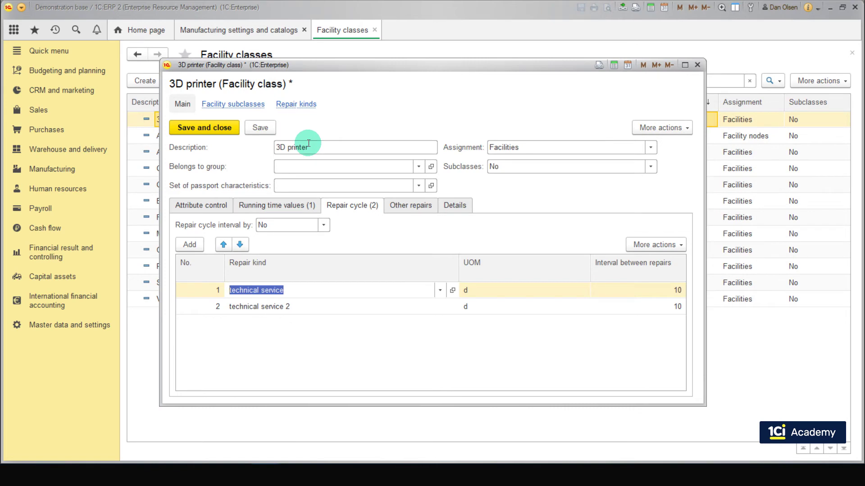
pyautogui.press('Tab')
pyautogui.click(322, 305)
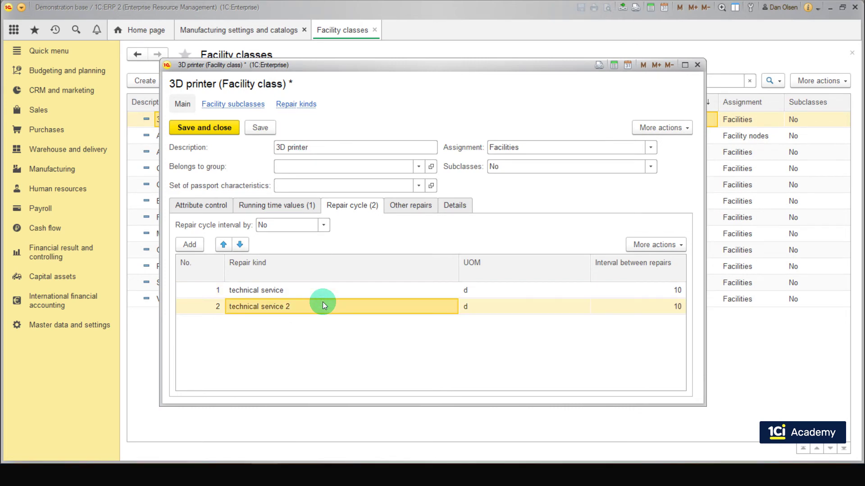
pyautogui.click(441, 312)
pyautogui.click(451, 306)
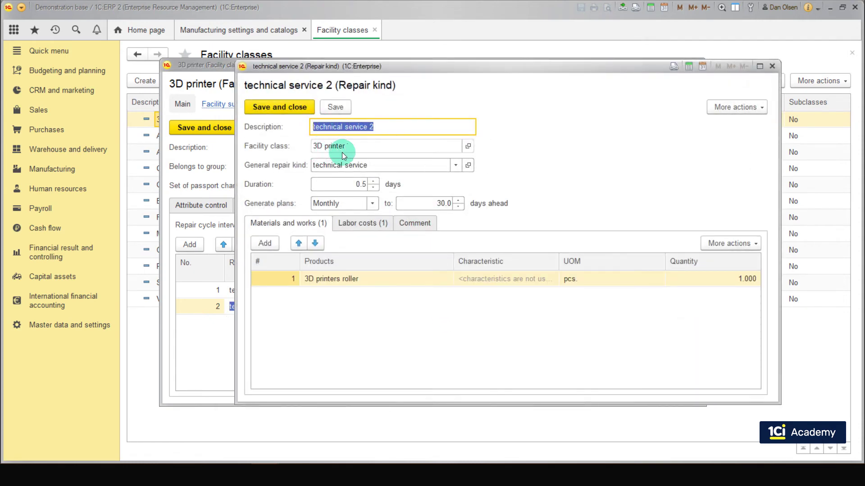
pyautogui.press('Tab')
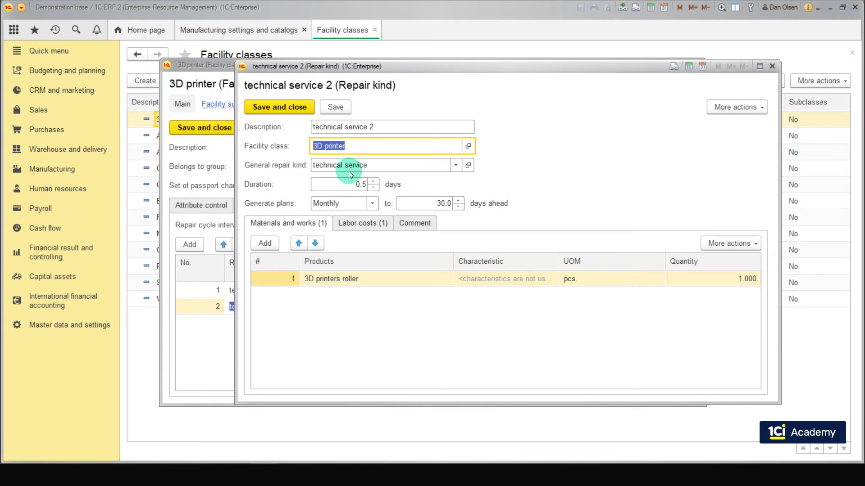
pyautogui.click(353, 167)
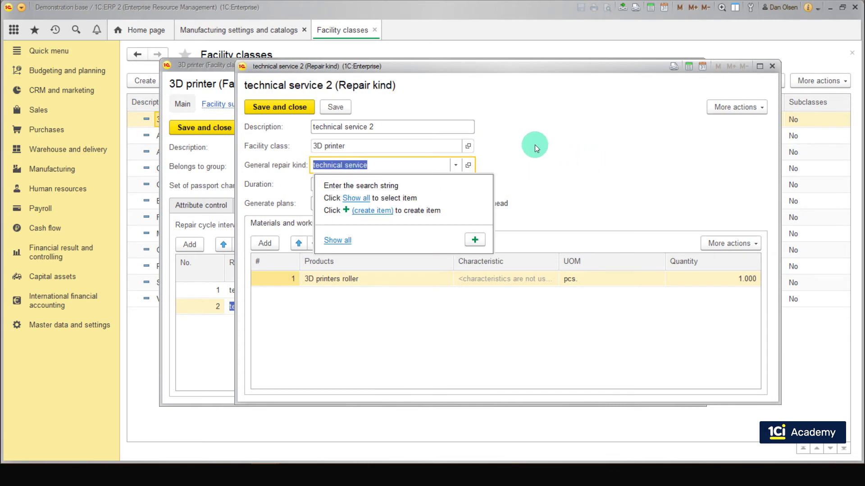
pyautogui.click(498, 140)
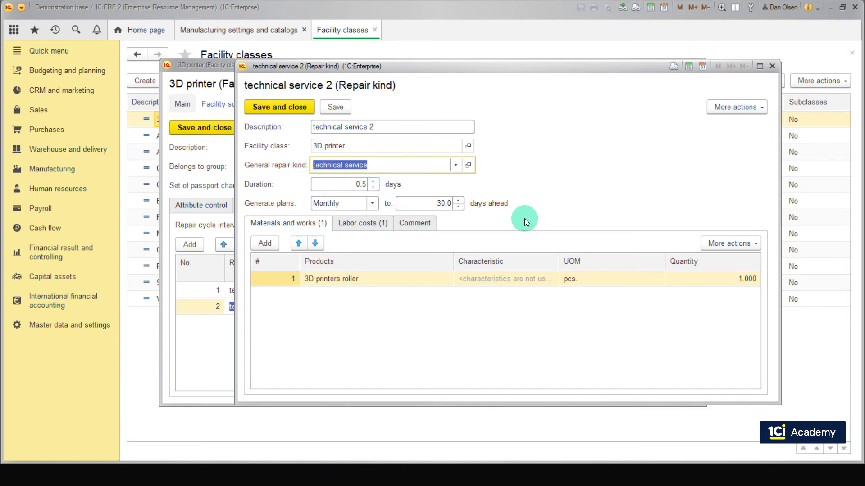
pyautogui.click(356, 279)
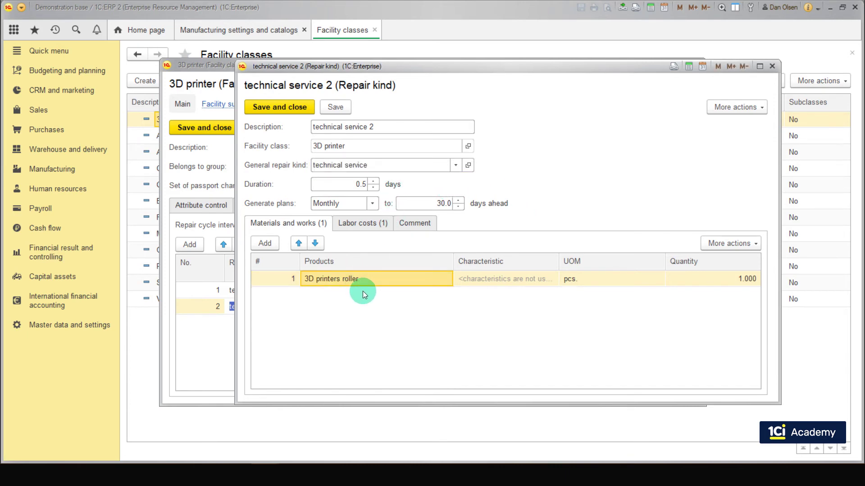
pyautogui.click(694, 278)
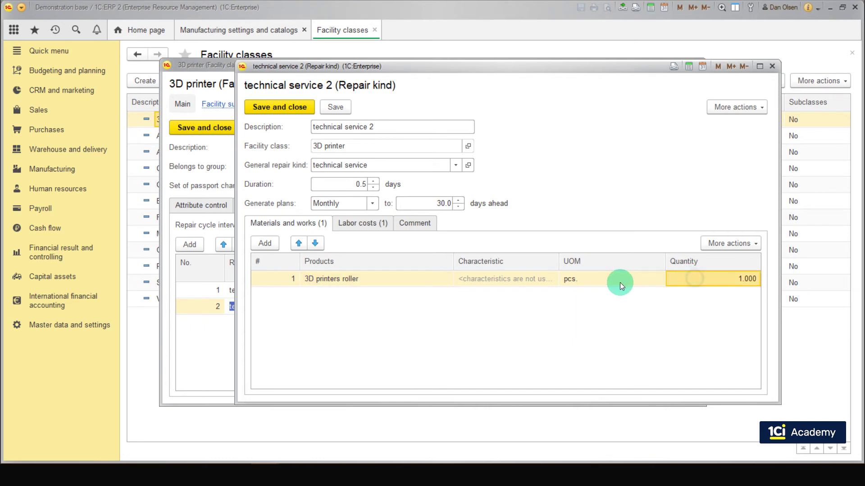
pyautogui.click(382, 230)
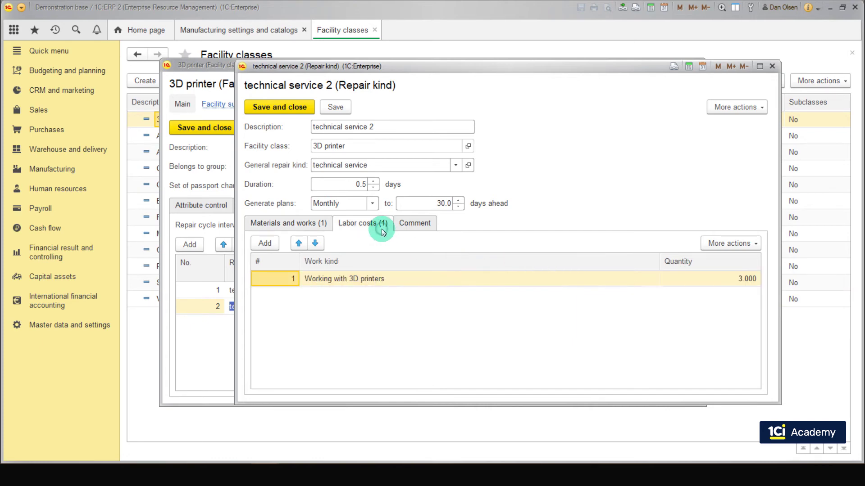
pyautogui.click(397, 282)
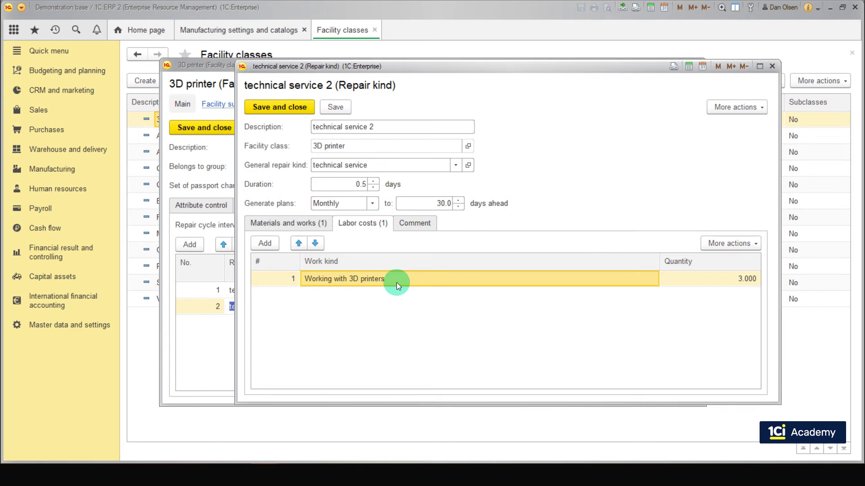
pyautogui.click(696, 280)
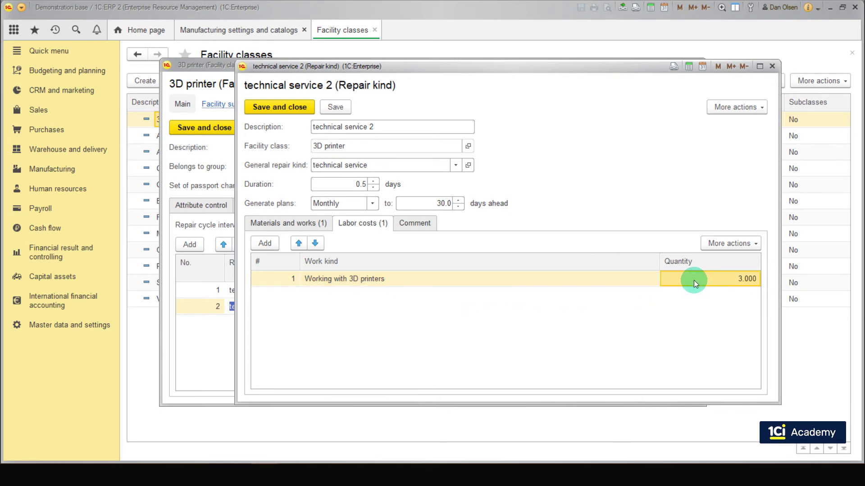
pyautogui.click(284, 107)
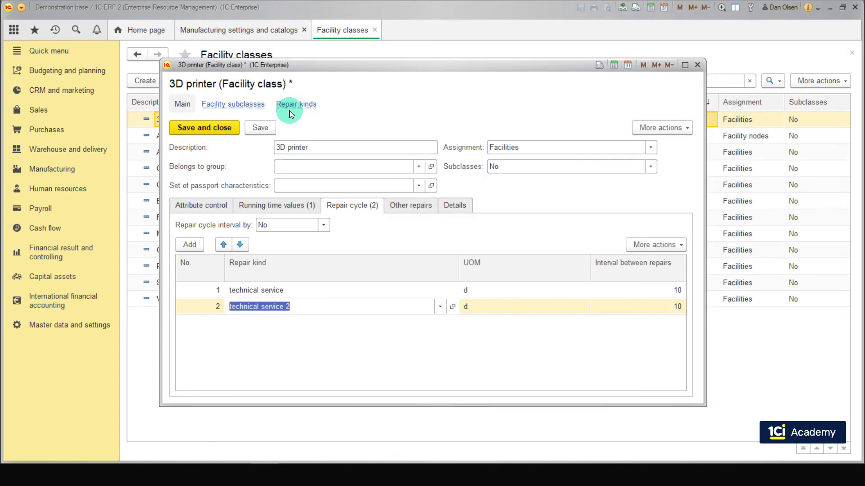
pyautogui.click(218, 131)
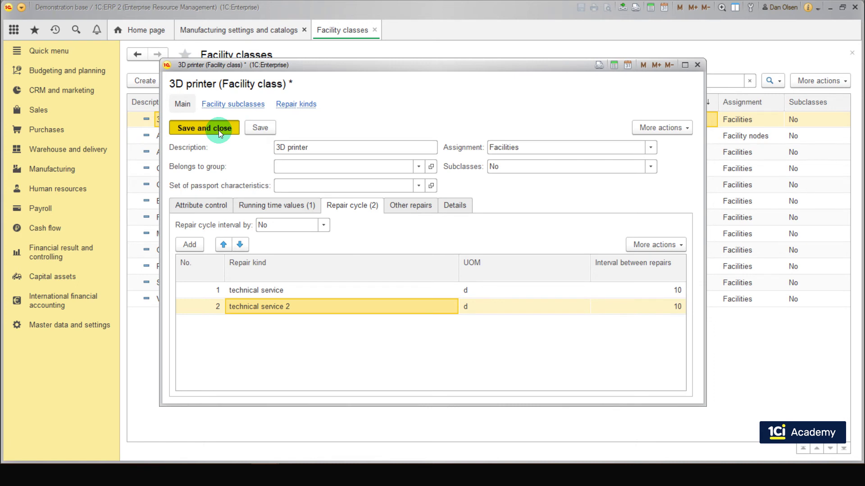
# - Save and close the 3D printer class, then open the 3D-printer 1 facility card
pyautogui.click(218, 131)
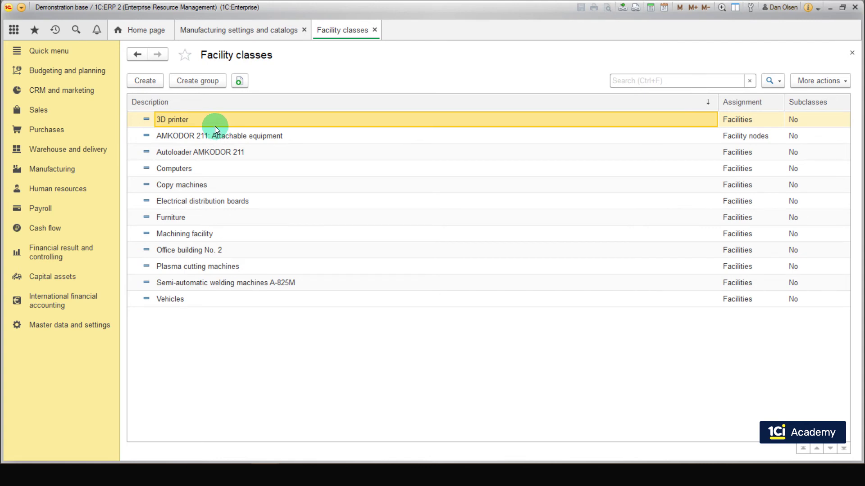
pyautogui.click(84, 170)
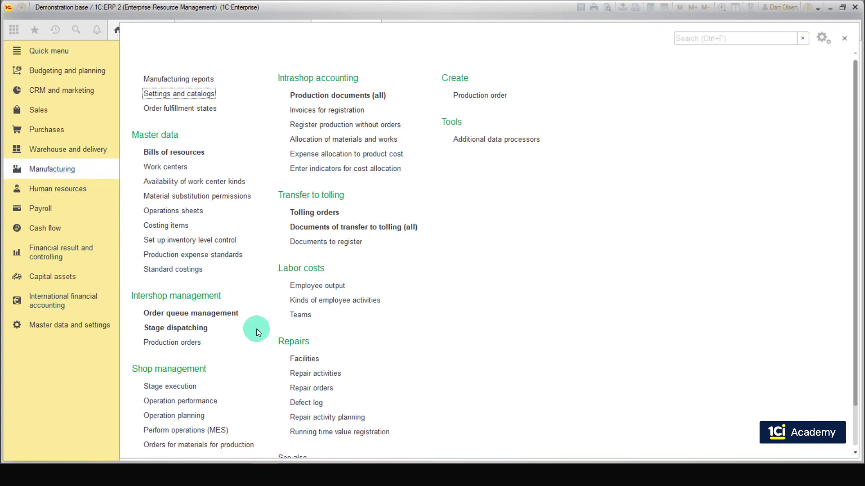
pyautogui.click(306, 359)
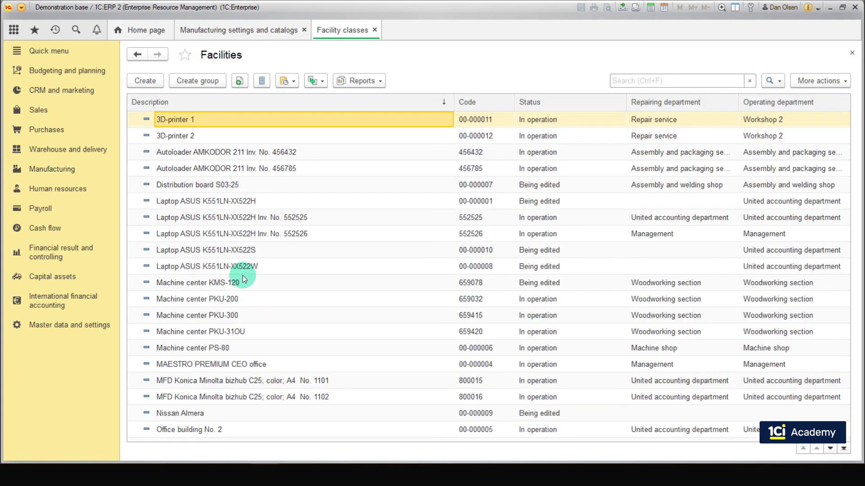
pyautogui.doubleClick(196, 119)
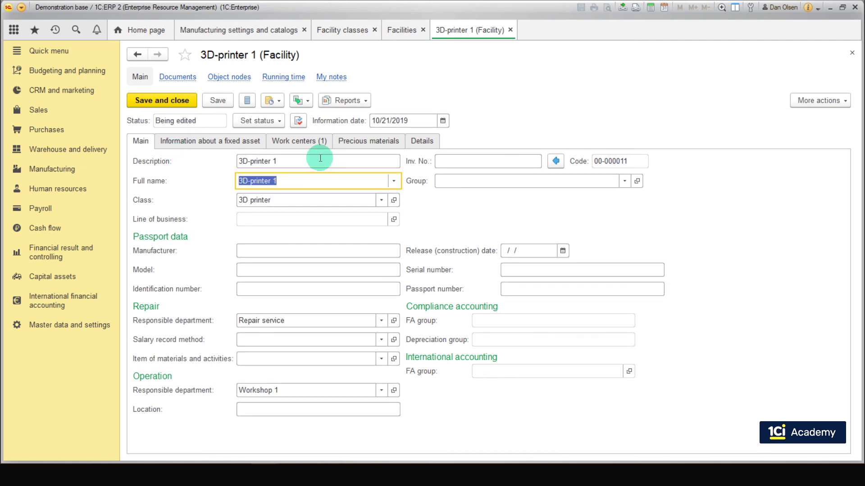
# - Check 3D-printer 1's description, class, and linked work center 3D printer 1
pyautogui.click(320, 158)
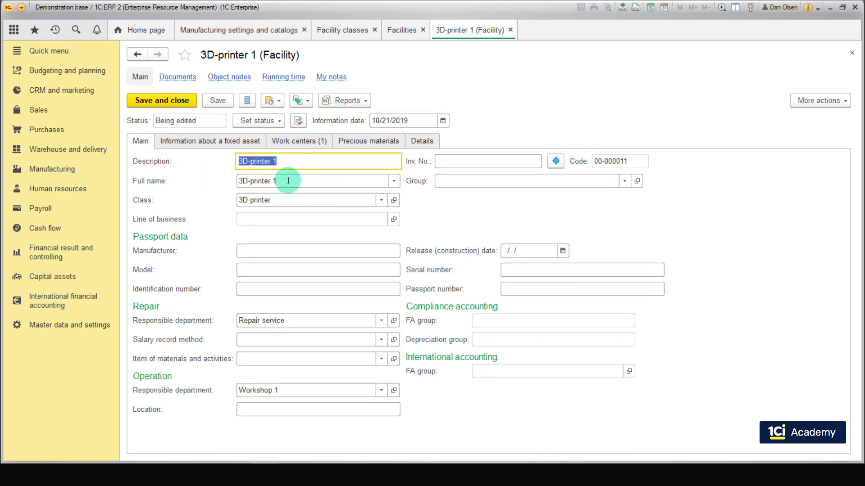
pyautogui.click(286, 199)
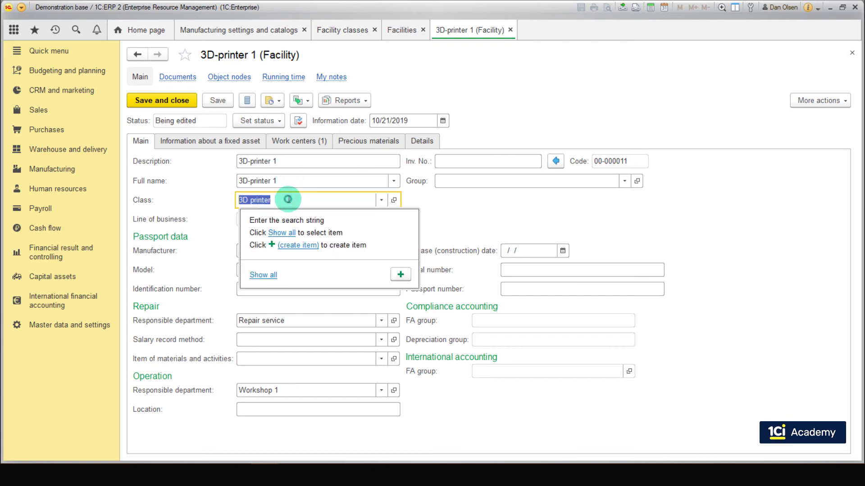
pyautogui.click(204, 206)
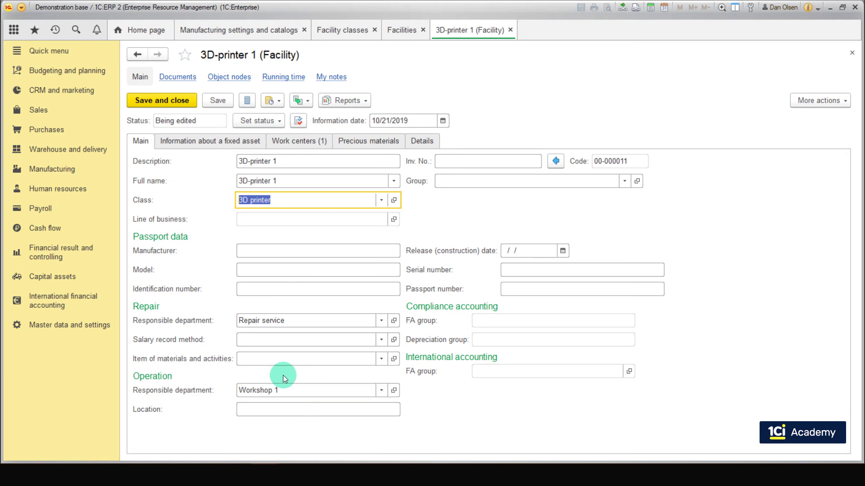
pyautogui.click(293, 143)
pyautogui.click(278, 195)
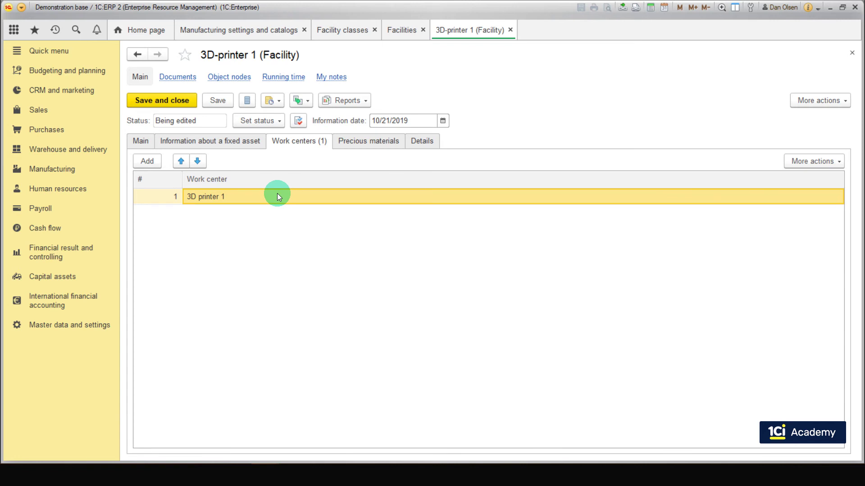
# - Set 3D-printer 1's status to In operation and save and close it
pyautogui.click(259, 130)
pyautogui.click(262, 152)
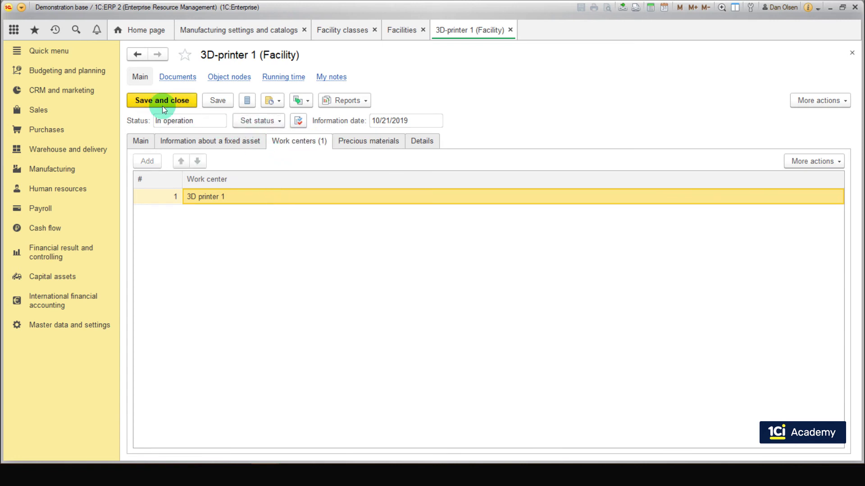
pyautogui.click(162, 102)
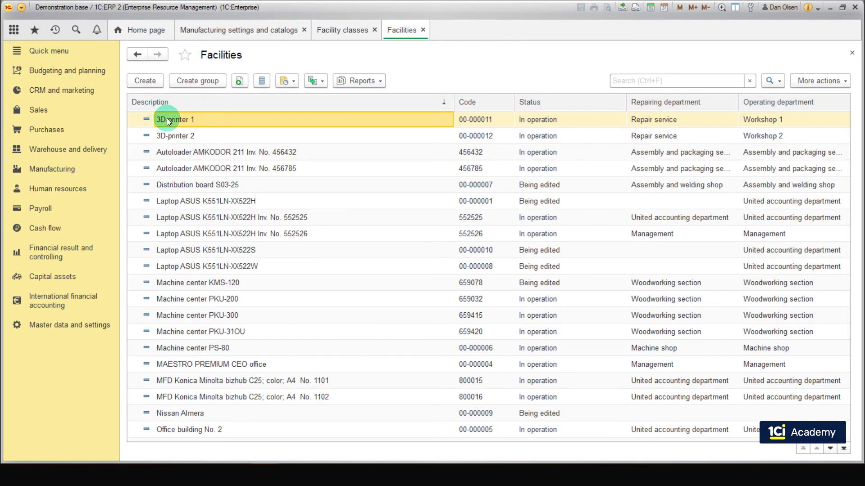
# - Select 3D-printer 2 in the Facilities list, then show the Manufacturing section's functions
pyautogui.click(182, 136)
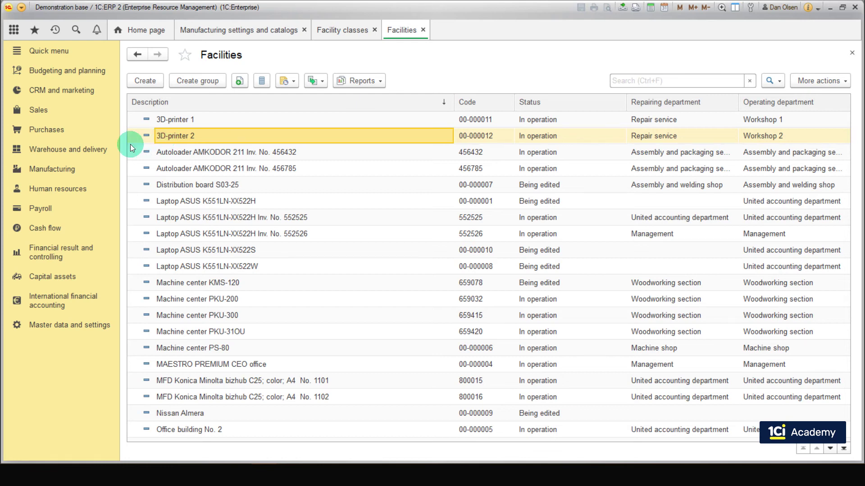
pyautogui.click(54, 167)
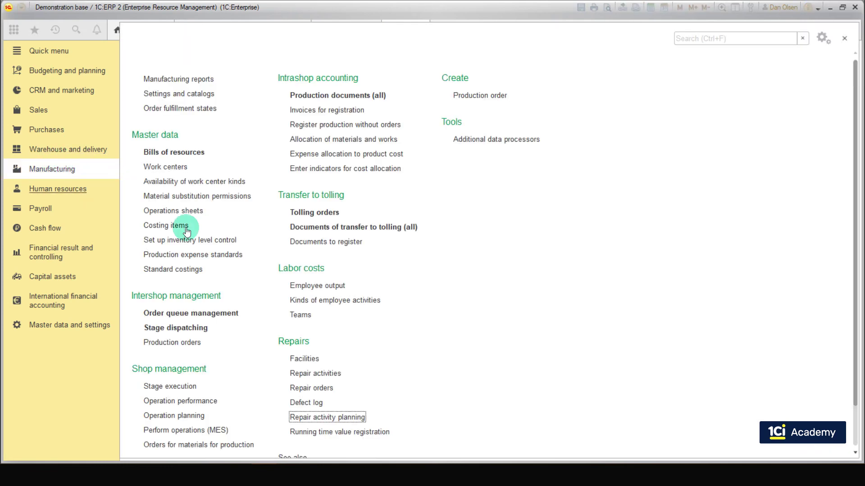
# - Run Repair activity planning for class 3D printer, producing six proposed repair orders
pyautogui.click(340, 413)
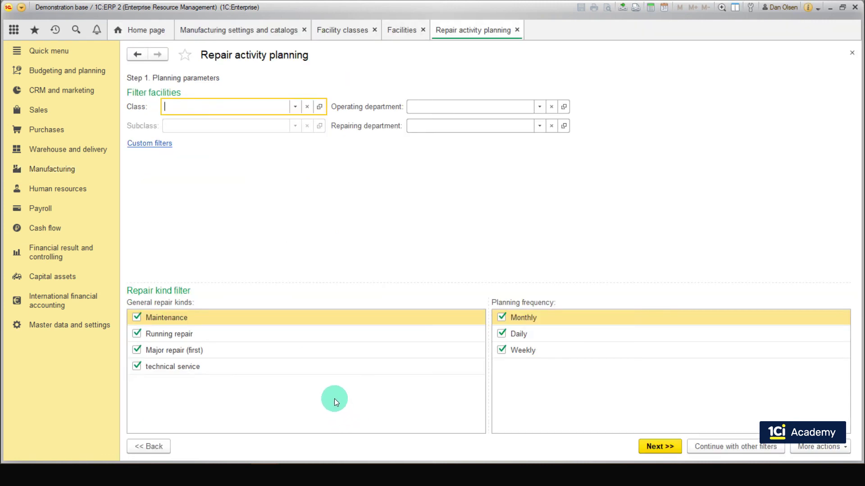
pyautogui.press('Tab')
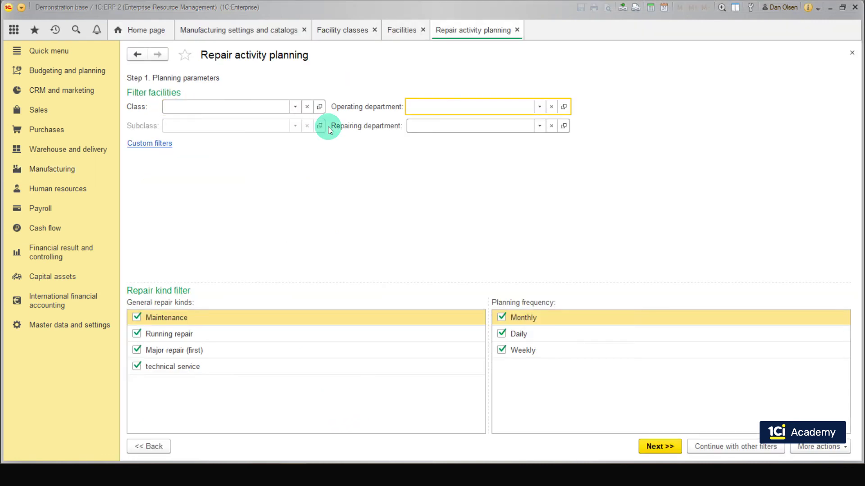
pyautogui.click(296, 111)
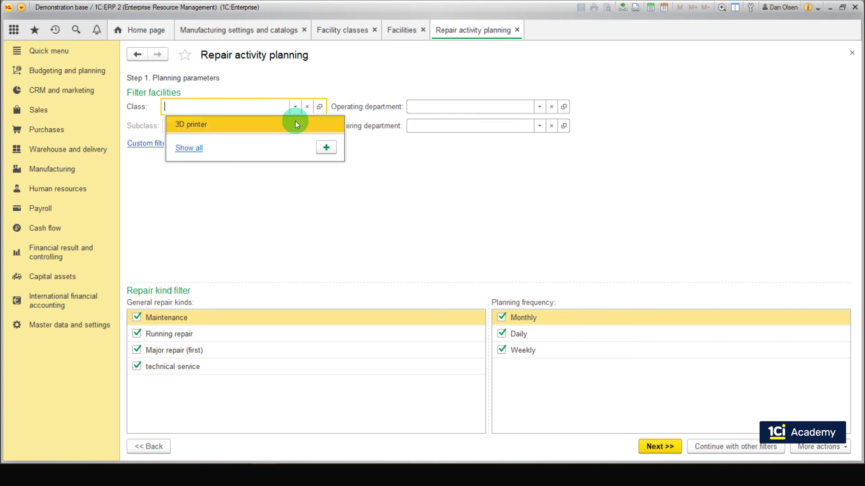
pyautogui.click(295, 124)
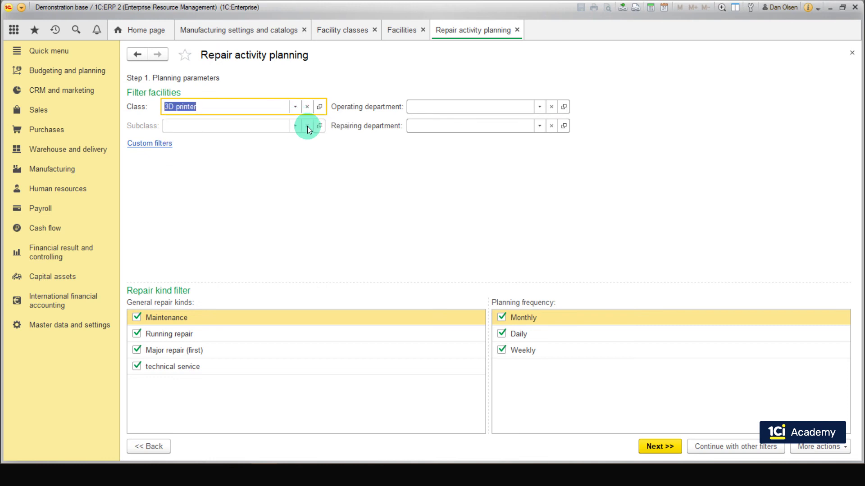
pyautogui.click(642, 443)
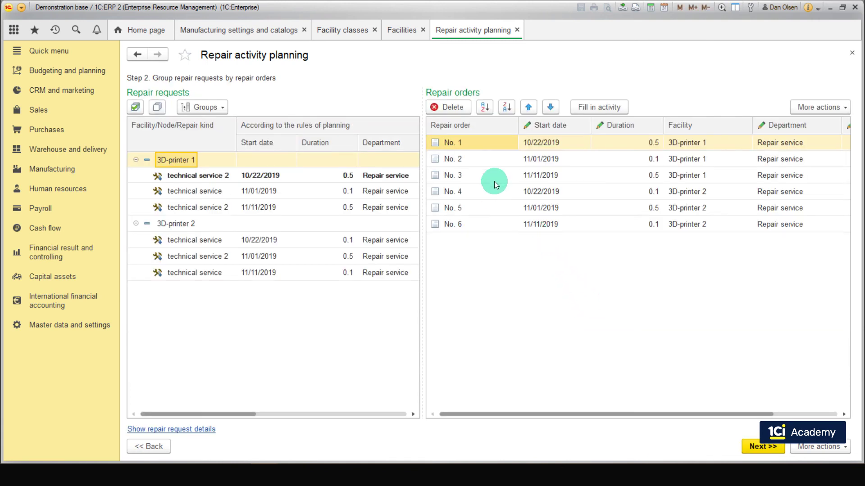
# - Create all six proposed repair orders (000000220–000000225) and open order 000000220
pyautogui.keyDown('shift'); pyautogui.click(486, 222); pyautogui.keyUp('shift')
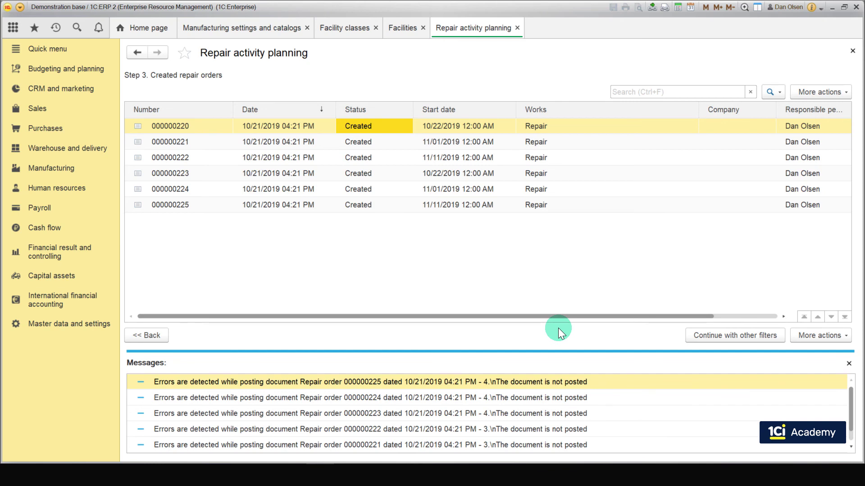
pyautogui.doubleClick(378, 129)
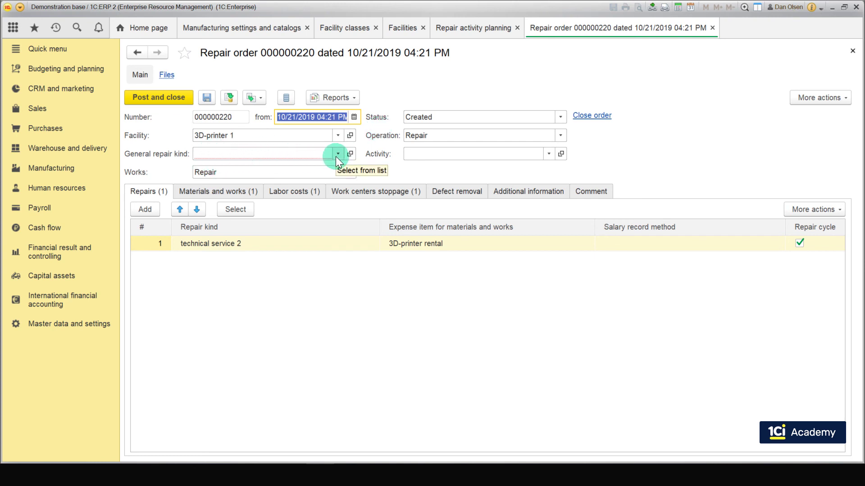
# - Set the general repair kind to technical service and supply the roller from SBS Central Warehouse
pyautogui.click(337, 153)
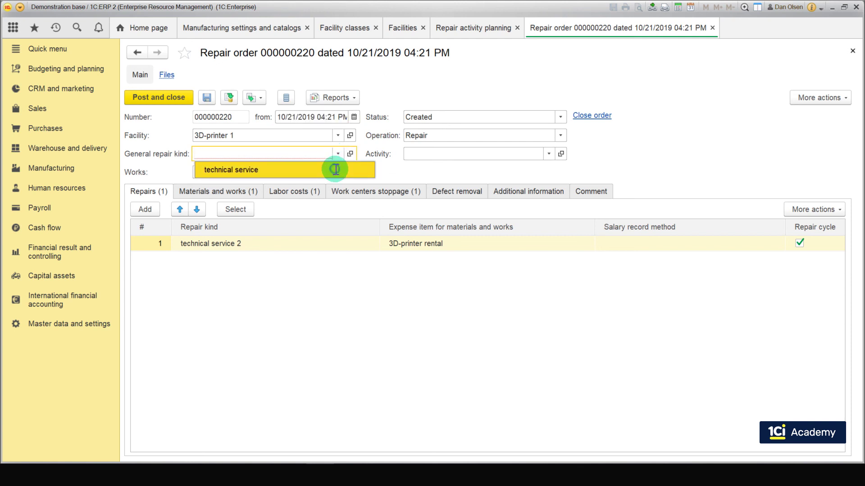
pyautogui.click(334, 170)
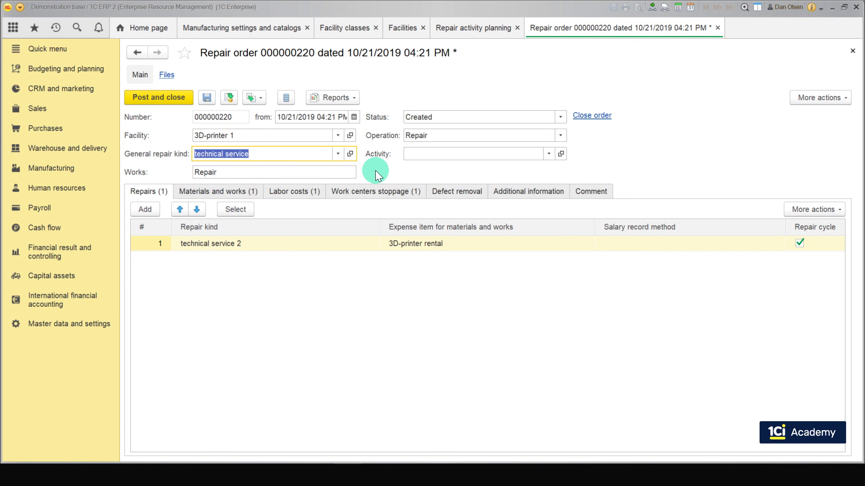
pyautogui.click(252, 193)
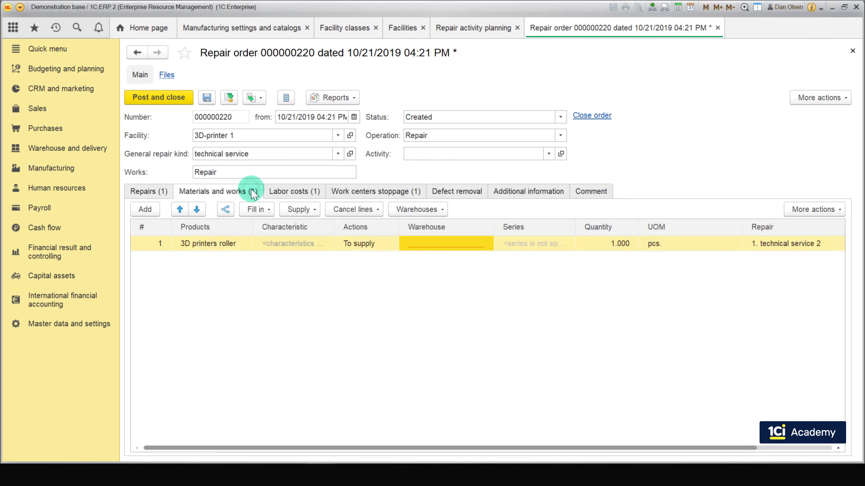
pyautogui.click(436, 244)
pyautogui.click(475, 245)
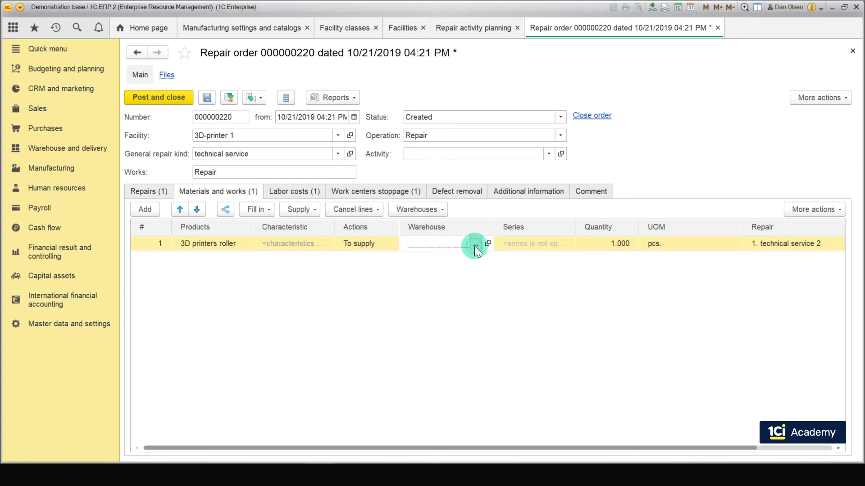
pyautogui.doubleClick(323, 239)
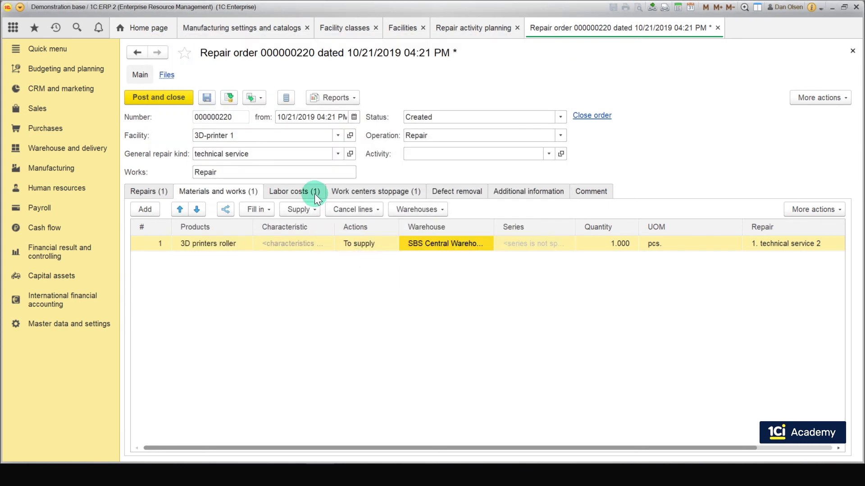
# - Check labor costs, stoppage and defects, set Company to SBS Manufacturing, then post and close
pyautogui.click(314, 193)
pyautogui.click(369, 197)
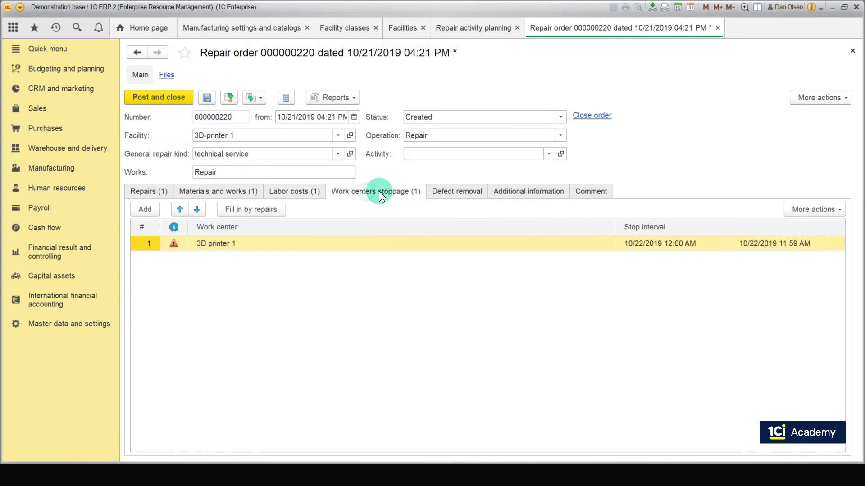
pyautogui.click(443, 194)
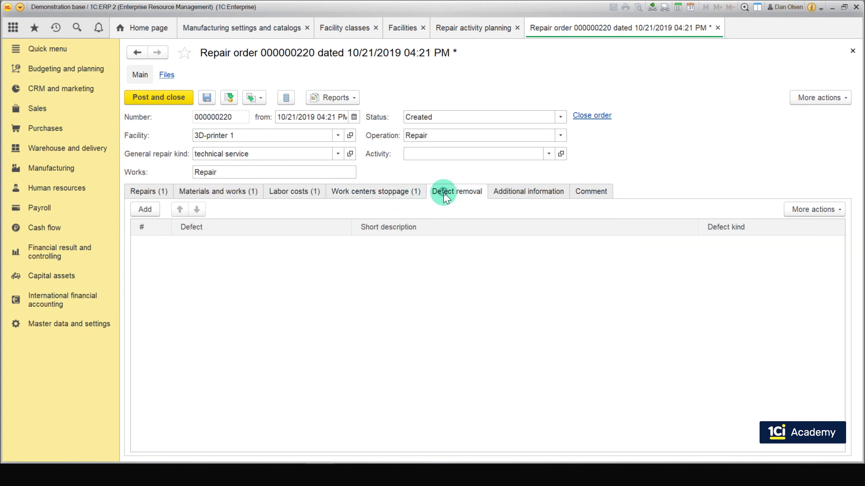
pyautogui.click(495, 200)
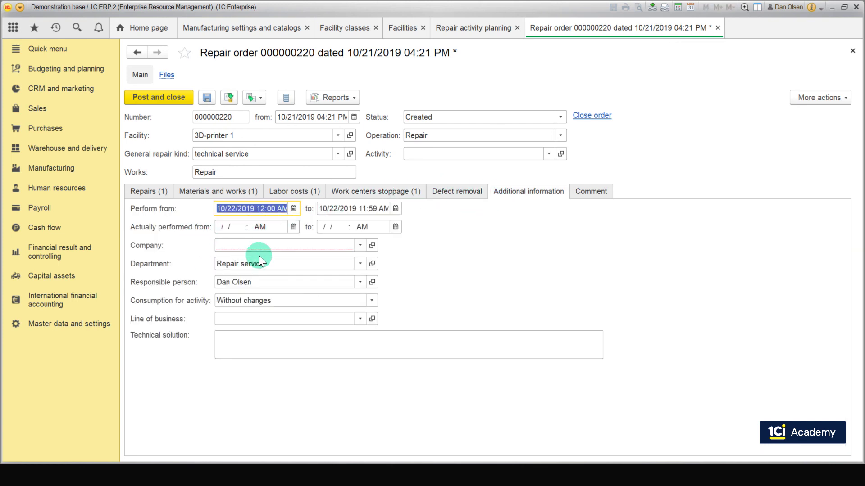
pyautogui.click(360, 244)
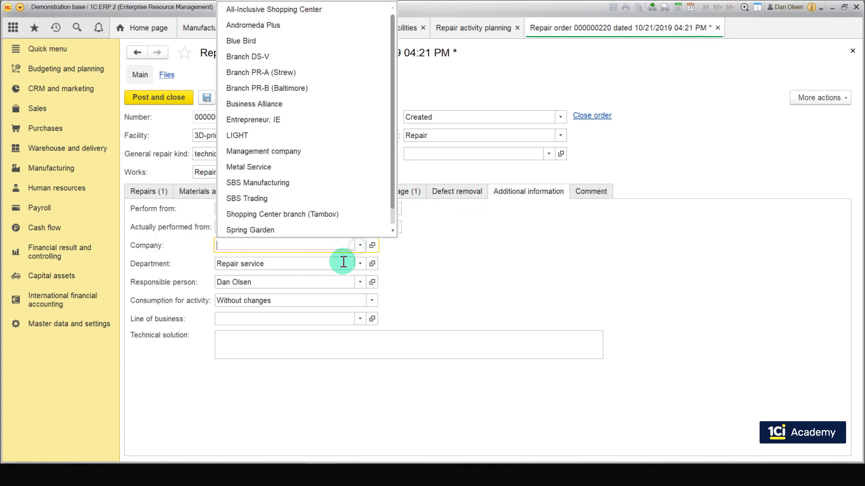
pyautogui.click(268, 185)
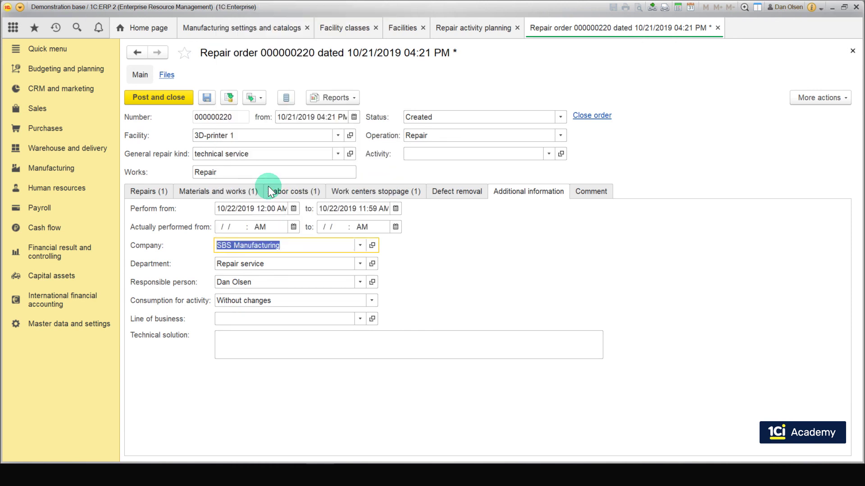
pyautogui.click(182, 98)
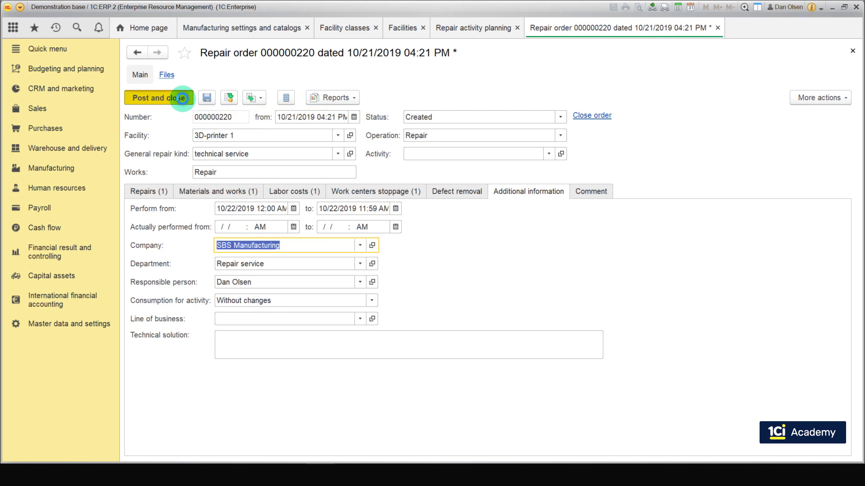